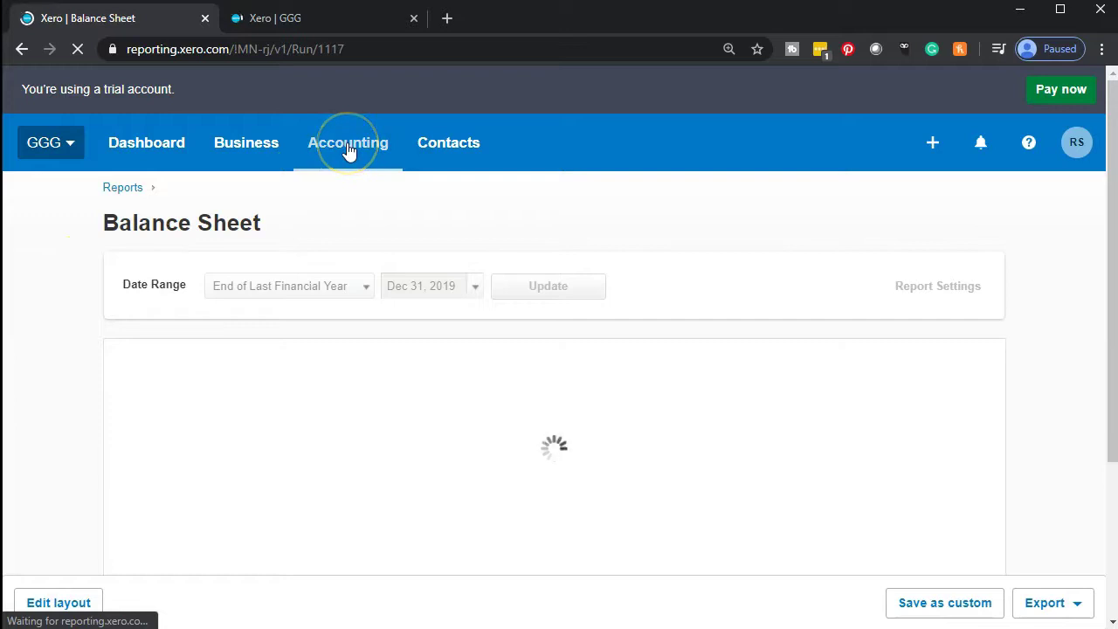
Step: Open the Income Statement report in place of the first balance sheet and duplicate its browser tab
{"action": "left_click", "coordinate": [347, 144]}
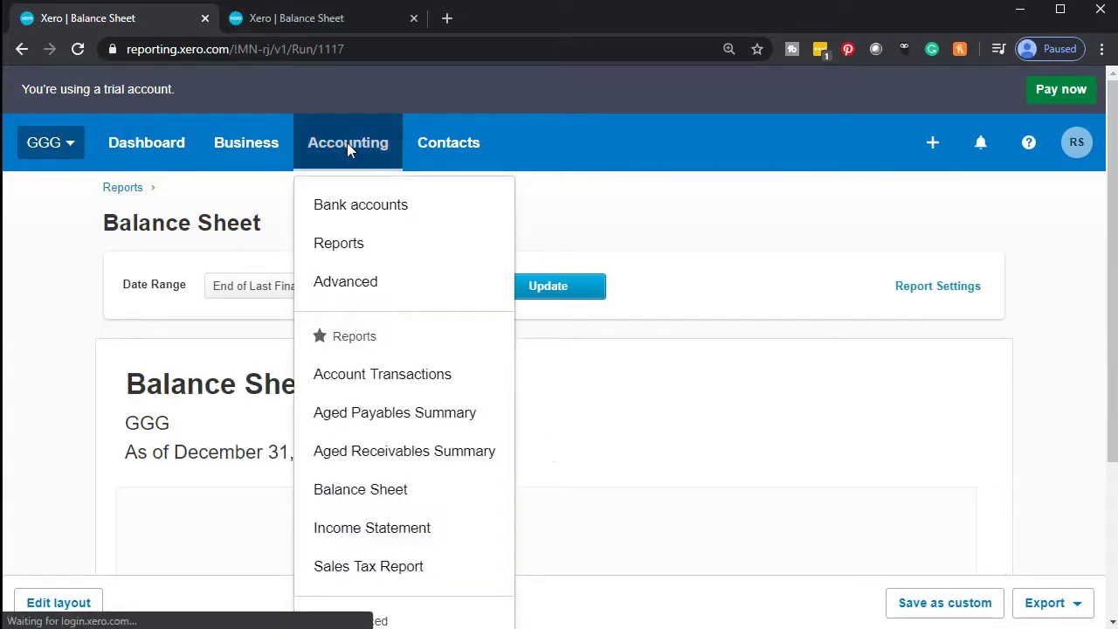
{"action": "left_click", "coordinate": [419, 537]}
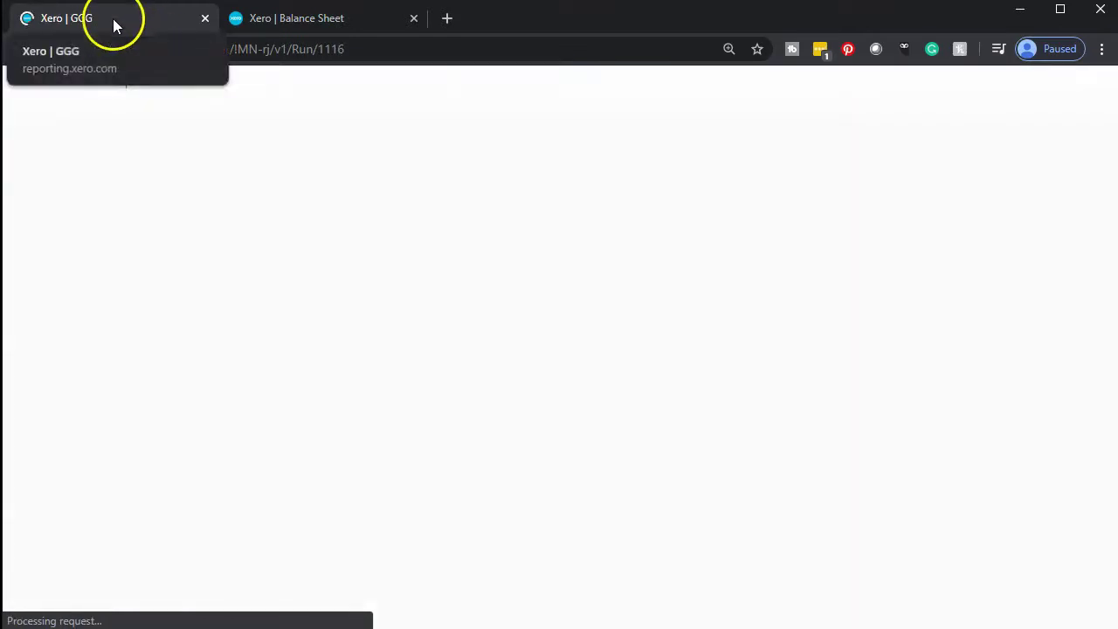
{"action": "right_click", "coordinate": [112, 22]}
{"action": "left_click", "coordinate": [148, 80]}
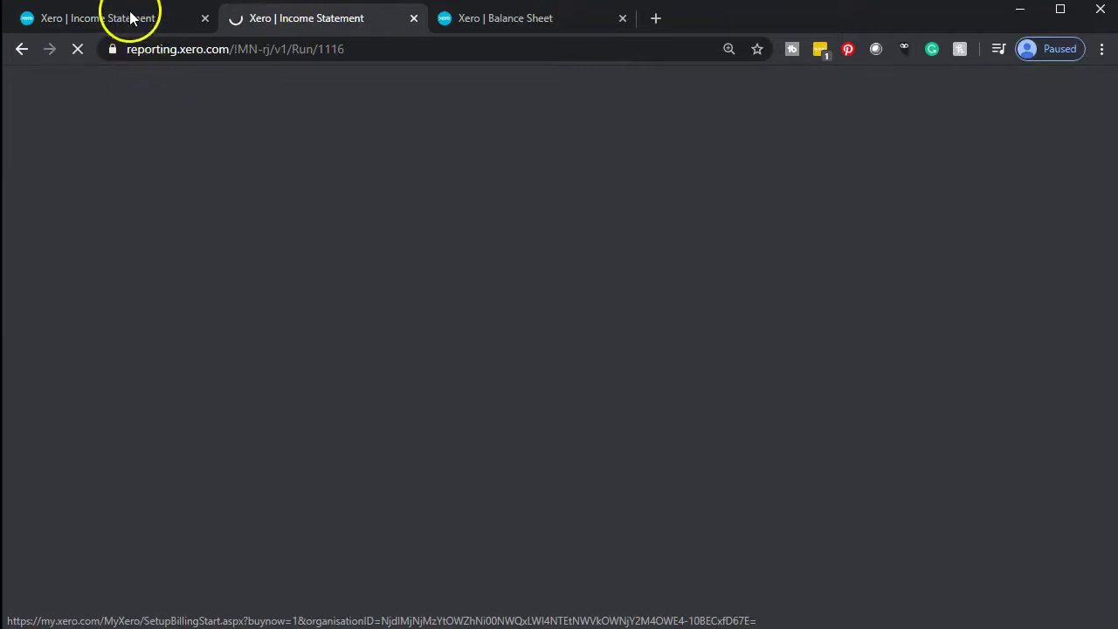
Step: Open the Bank Reconciliation Summary report from the reports list in the first browser tab and duplicate that tab
{"action": "left_click", "coordinate": [127, 22]}
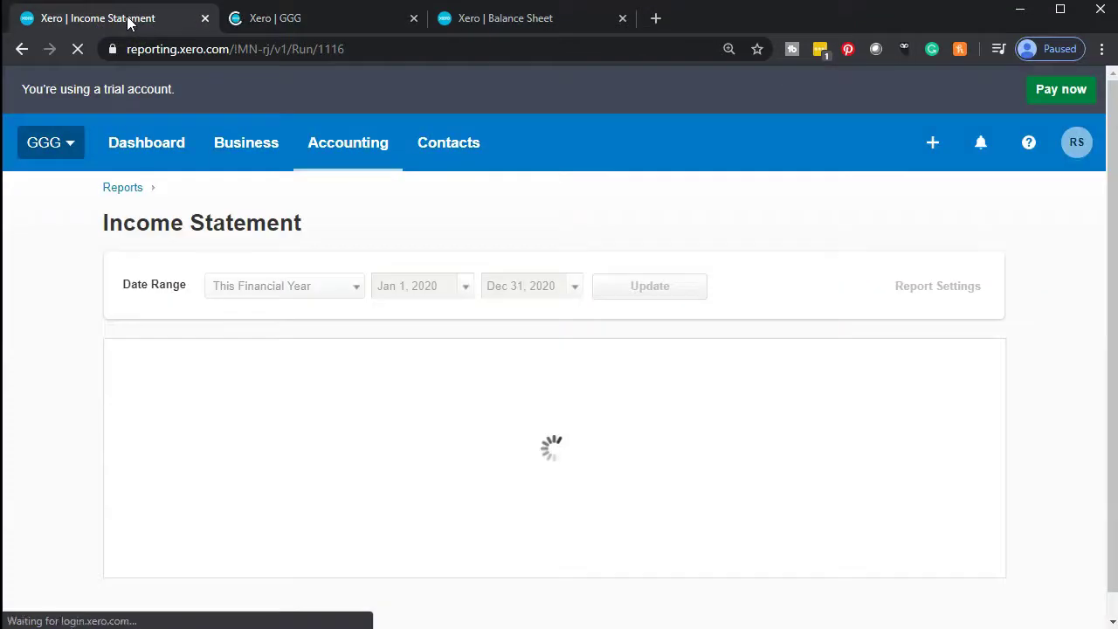
{"action": "left_click", "coordinate": [349, 148]}
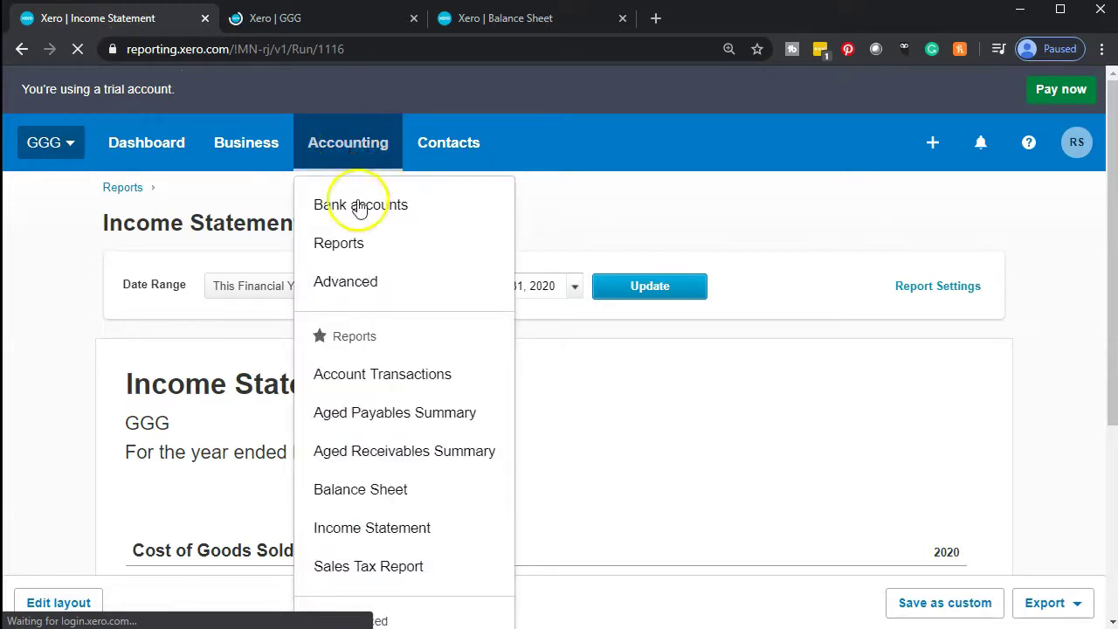
{"action": "left_click", "coordinate": [362, 249]}
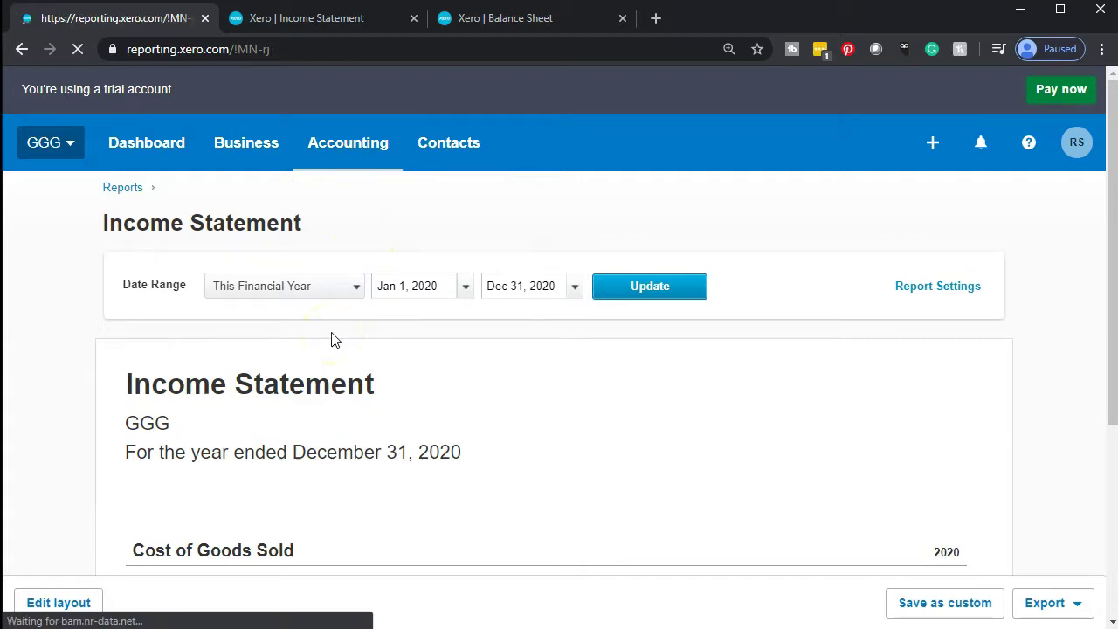
{"action": "scroll", "coordinate": [331, 340], "scroll_direction": "down", "scroll_amount": 6}
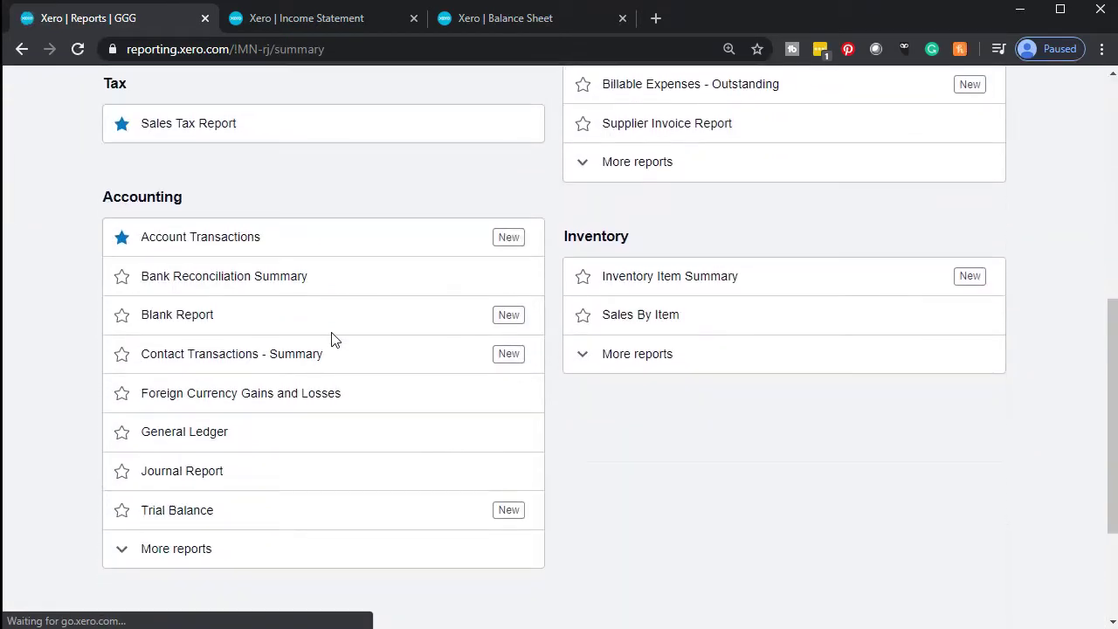
{"action": "left_click", "coordinate": [207, 282]}
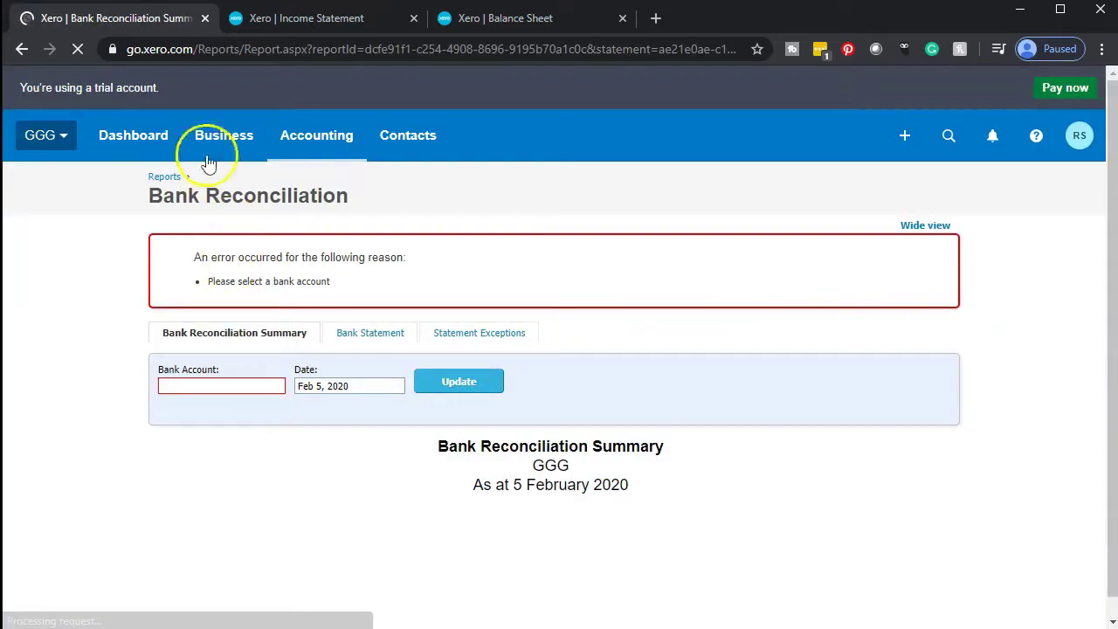
{"action": "right_click", "coordinate": [129, 19]}
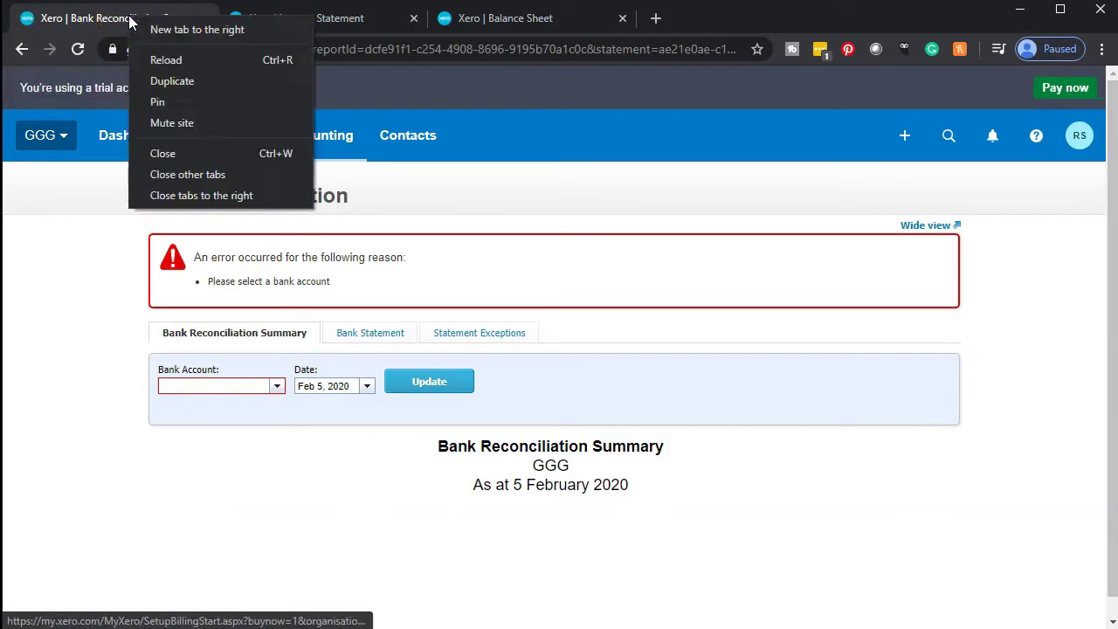
{"action": "left_click", "coordinate": [176, 81]}
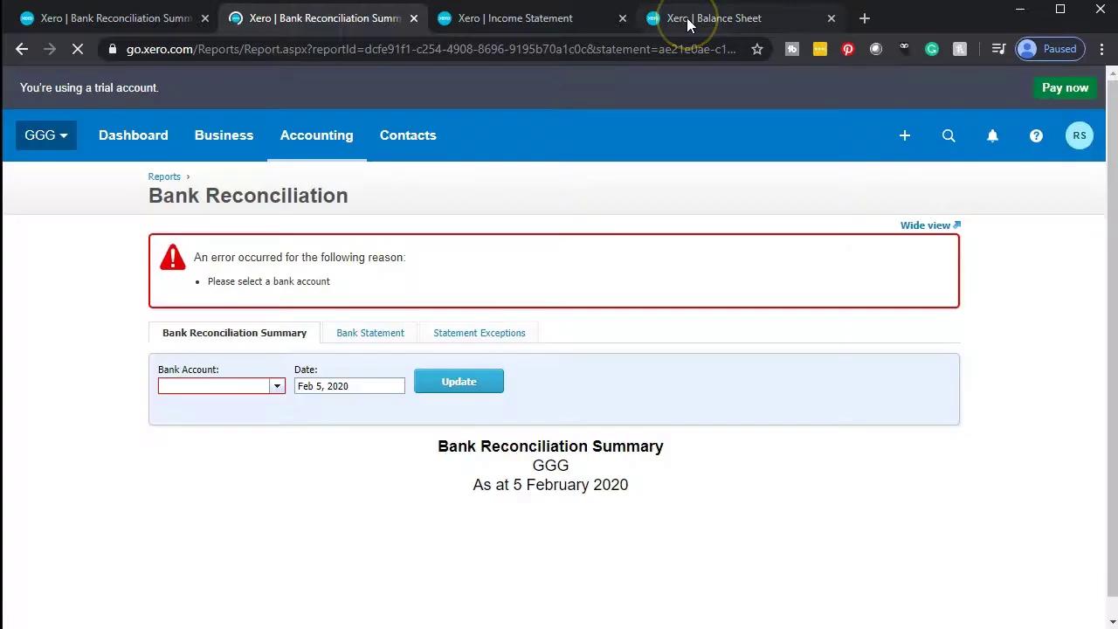
Step: Set the Balance Sheet report's date to Mar 31, 2020 and update the report
{"action": "left_click", "coordinate": [687, 25]}
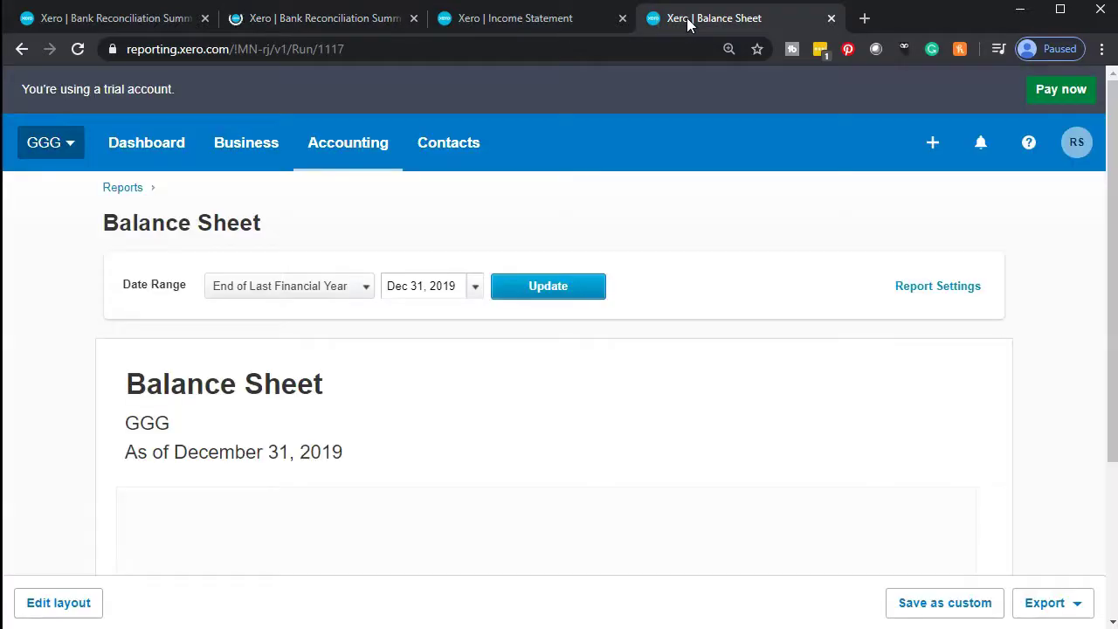
{"action": "left_click", "coordinate": [473, 288]}
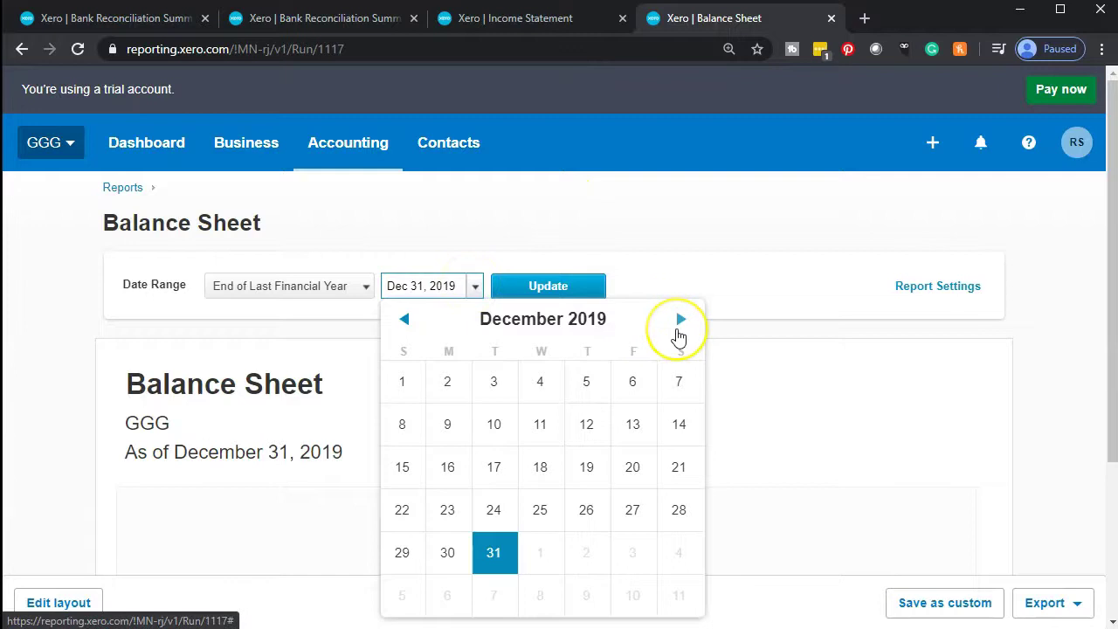
{"action": "left_click", "coordinate": [679, 332]}
{"action": "left_click", "coordinate": [680, 332]}
{"action": "left_click", "coordinate": [679, 332]}
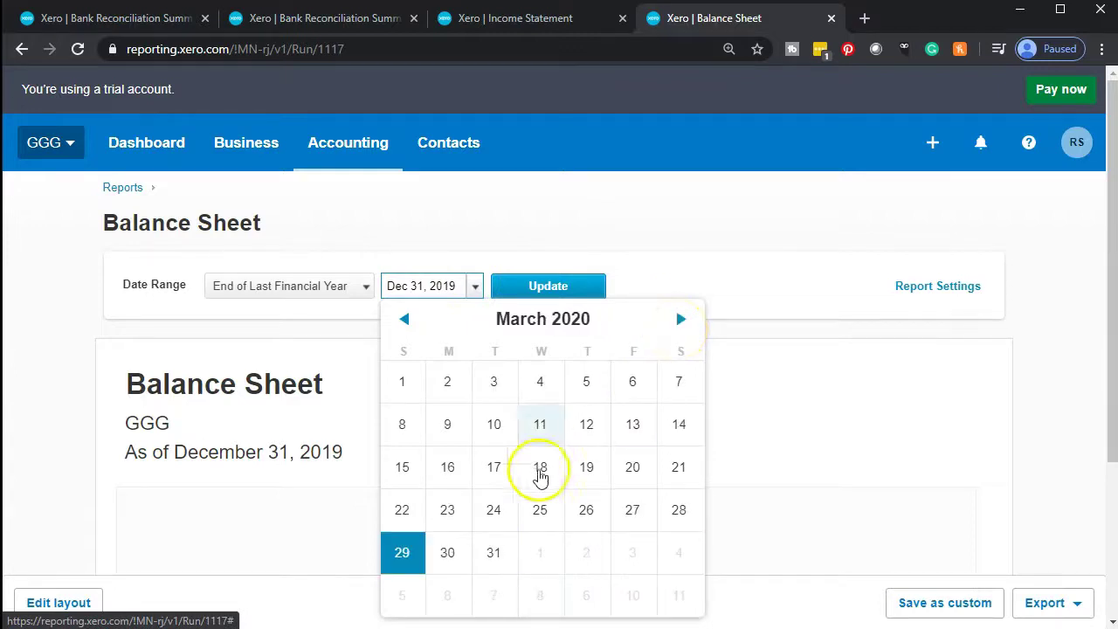
{"action": "left_click", "coordinate": [494, 554]}
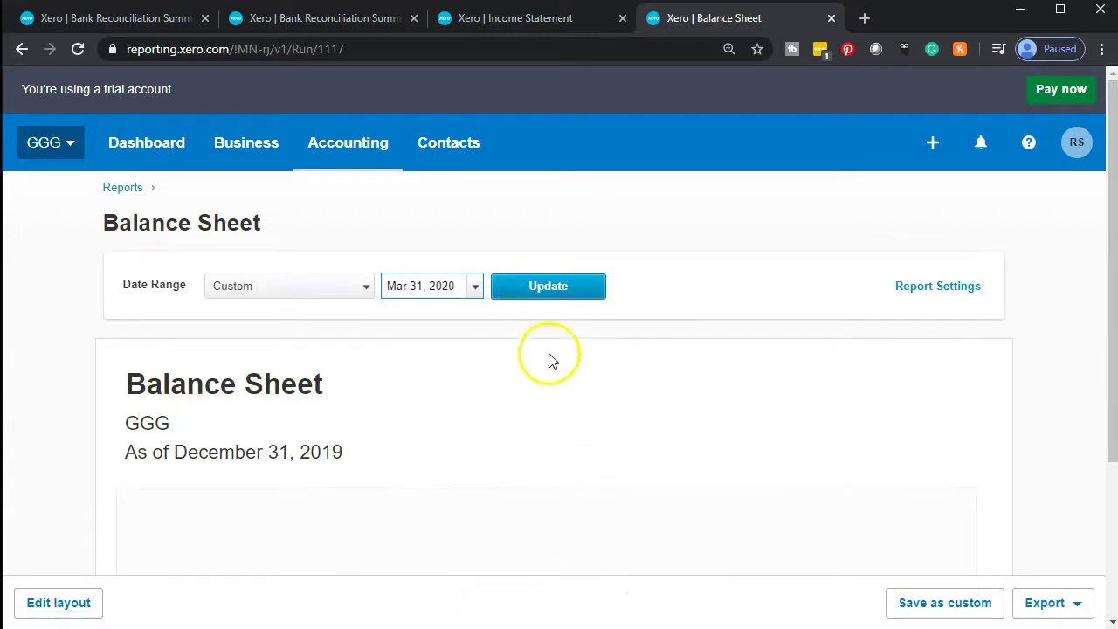
{"action": "left_click", "coordinate": [552, 290]}
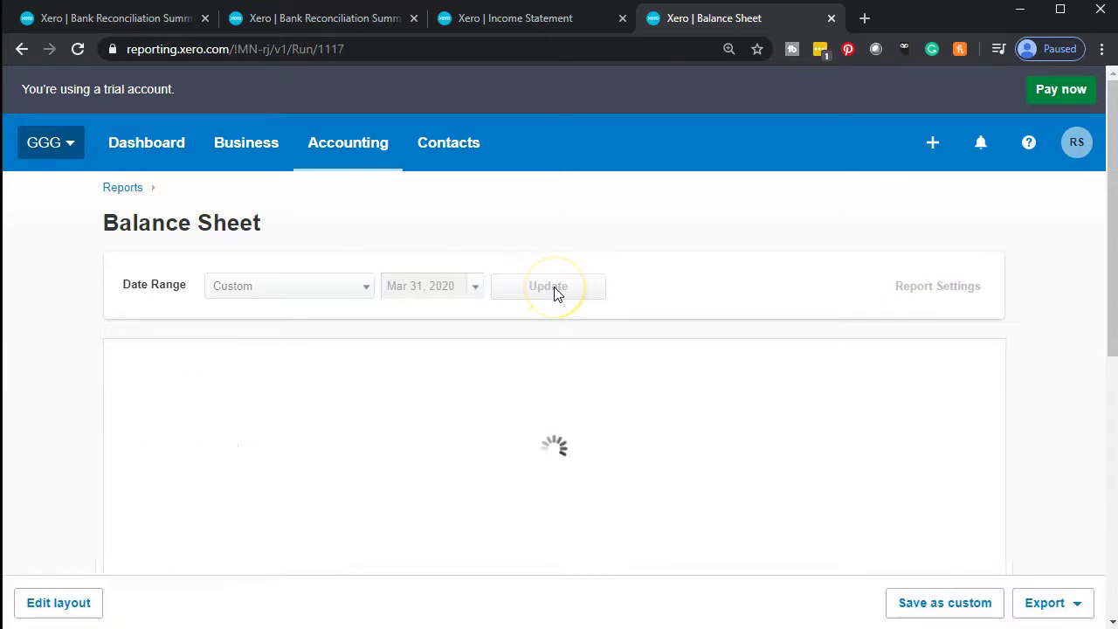
Step: Run the Bank Reconciliation Summary in the duplicated tab for the Checking - Chase account as of Mar 31, 2020
{"action": "left_click", "coordinate": [508, 18]}
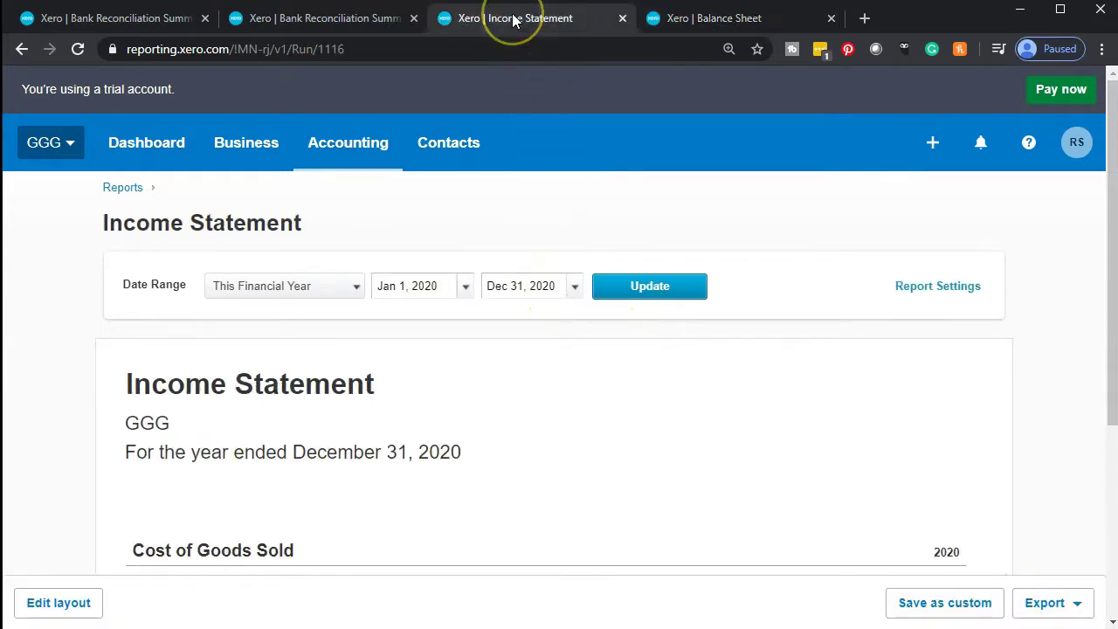
{"action": "left_click", "coordinate": [350, 19]}
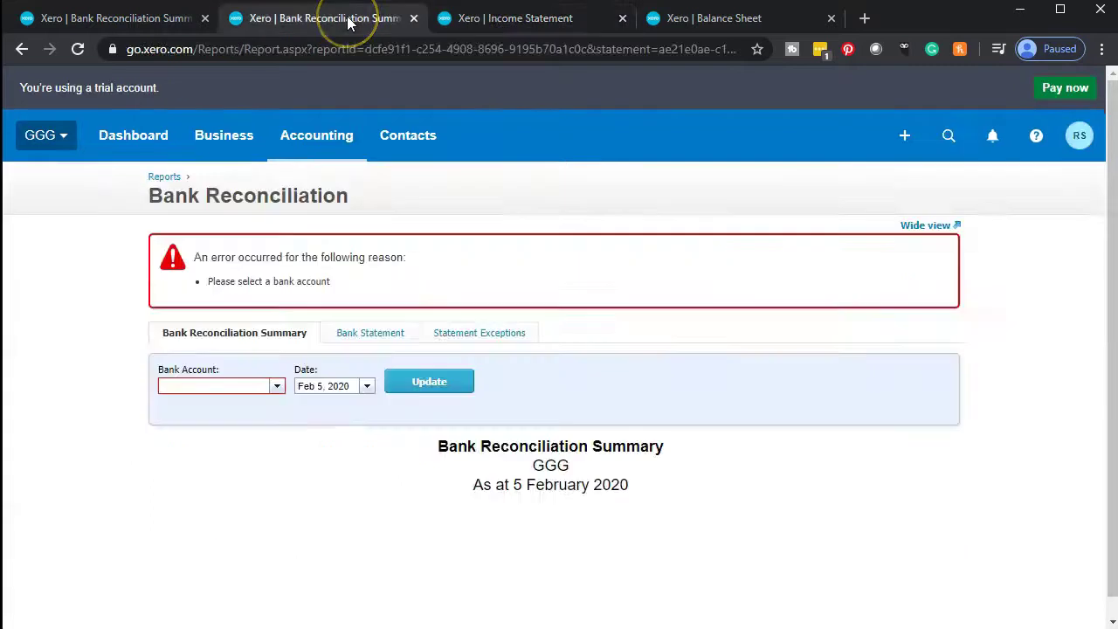
{"action": "left_click", "coordinate": [269, 389]}
{"action": "left_click", "coordinate": [242, 404]}
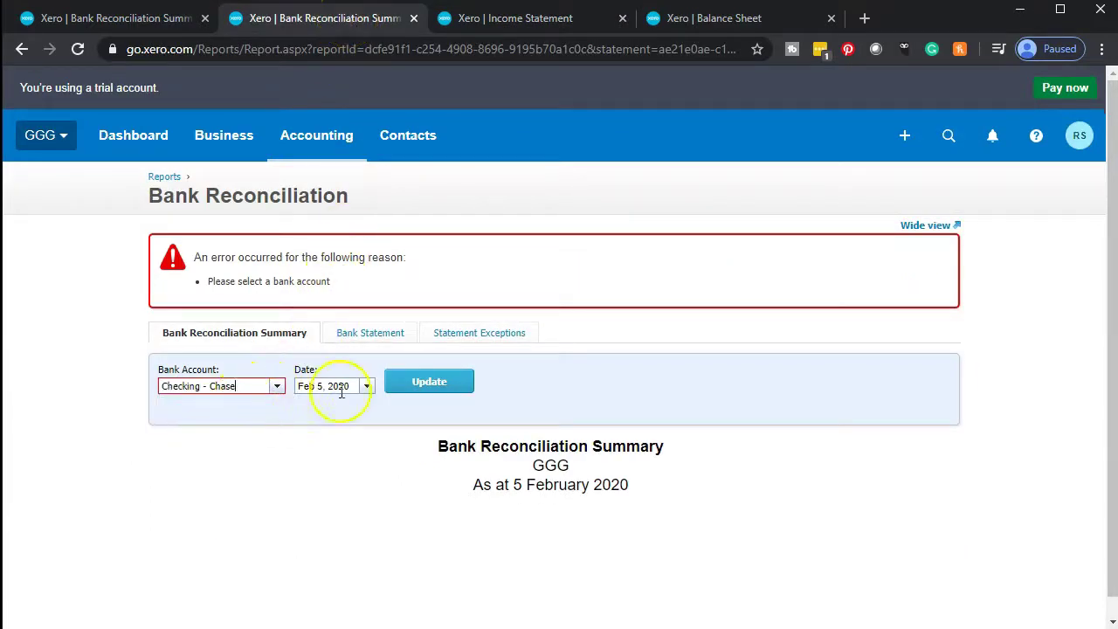
{"action": "left_click", "coordinate": [367, 387]}
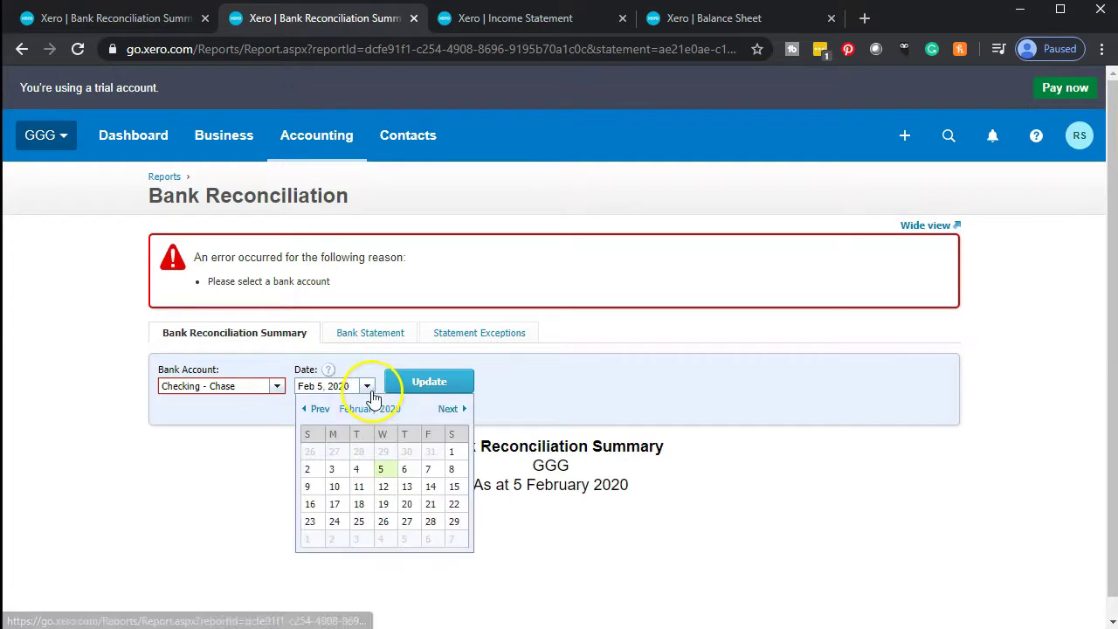
{"action": "left_click", "coordinate": [460, 412]}
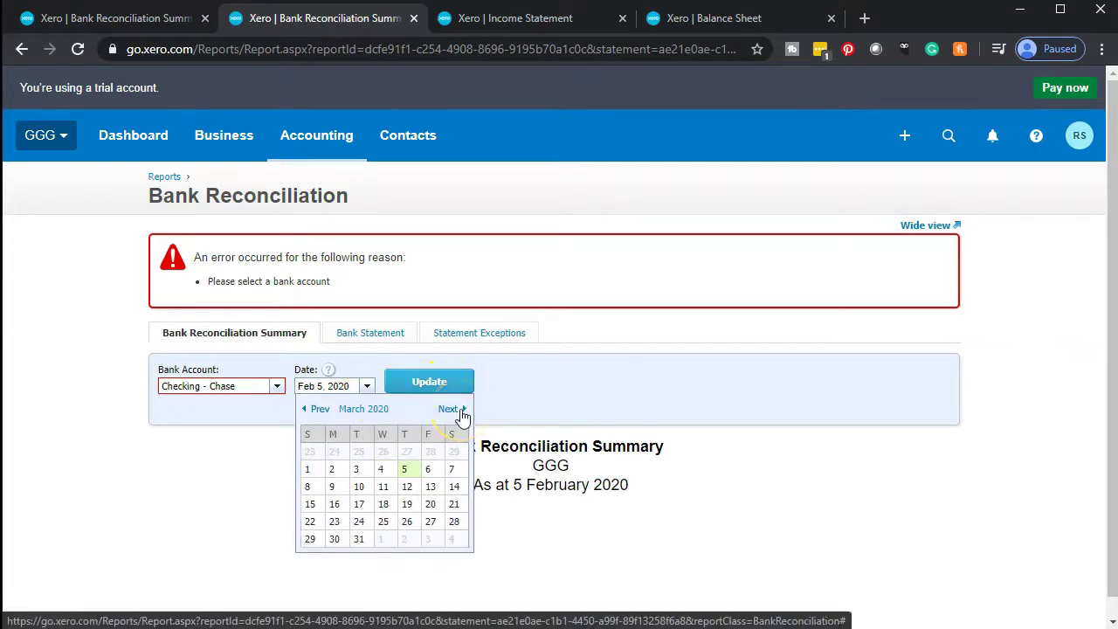
{"action": "left_click", "coordinate": [358, 539]}
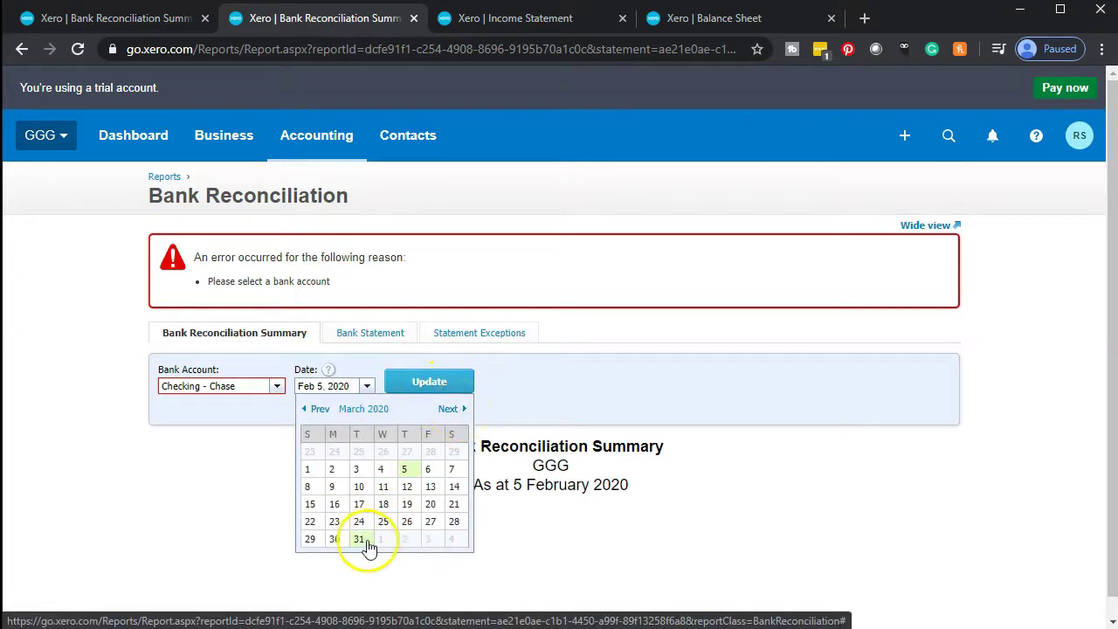
{"action": "left_click", "coordinate": [422, 390]}
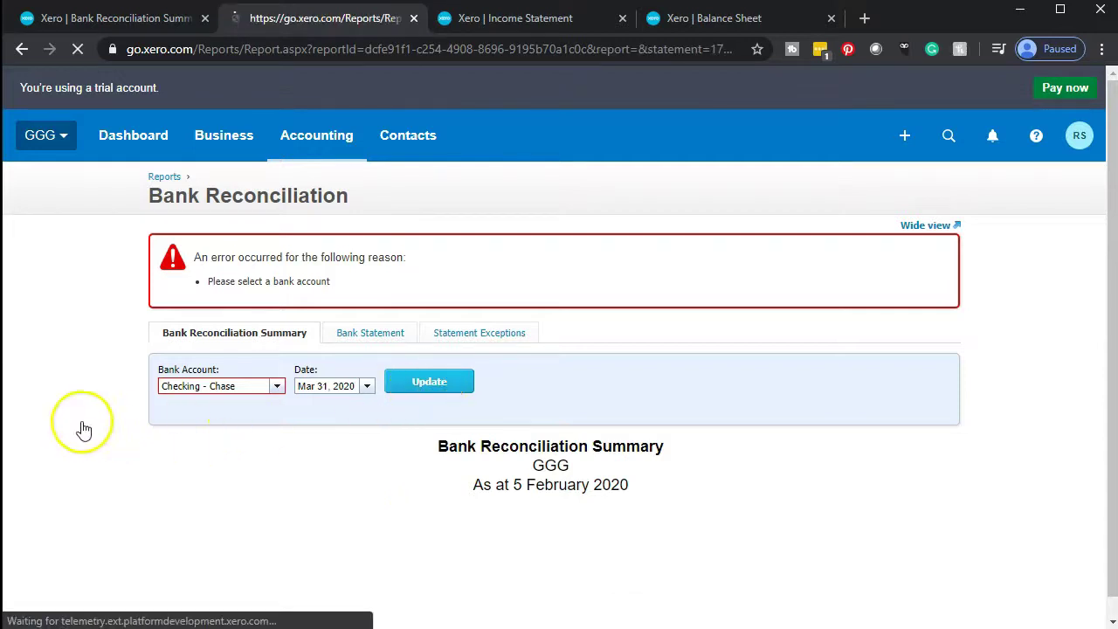
Step: Open the reconciliation page of the Checking - Chase bank account in the first browser tab
{"action": "left_click", "coordinate": [147, 25]}
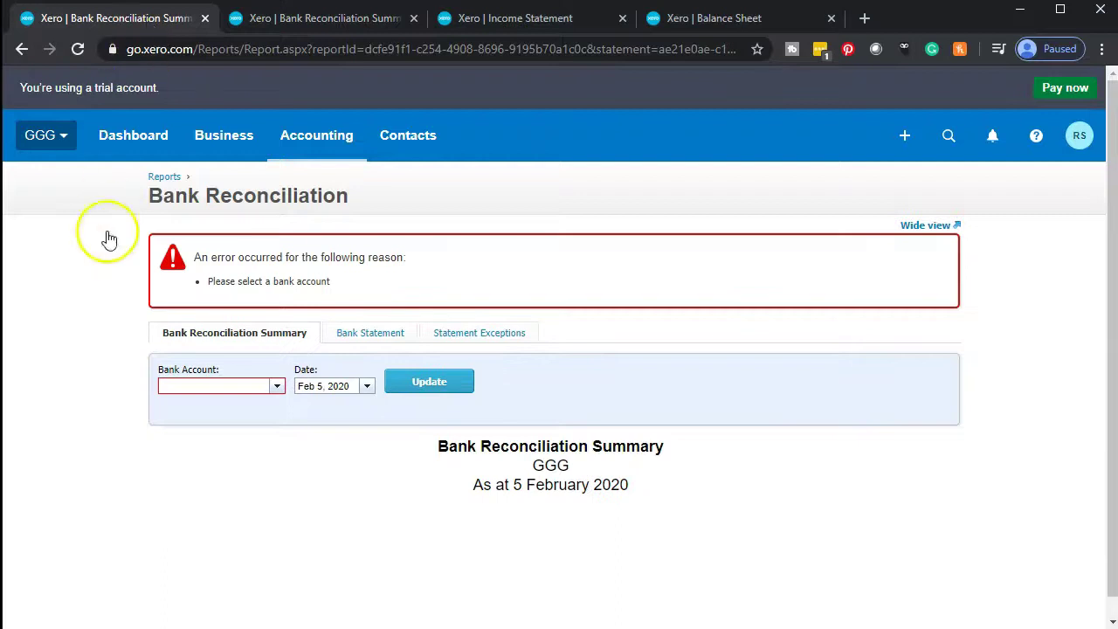
{"action": "left_click", "coordinate": [335, 152]}
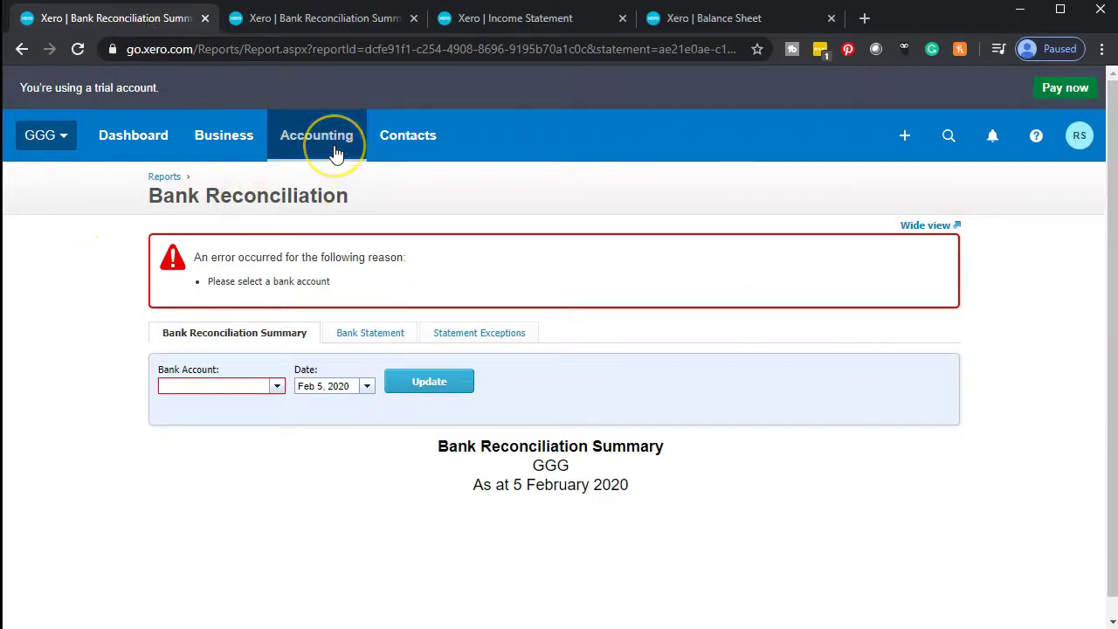
{"action": "left_click", "coordinate": [340, 193]}
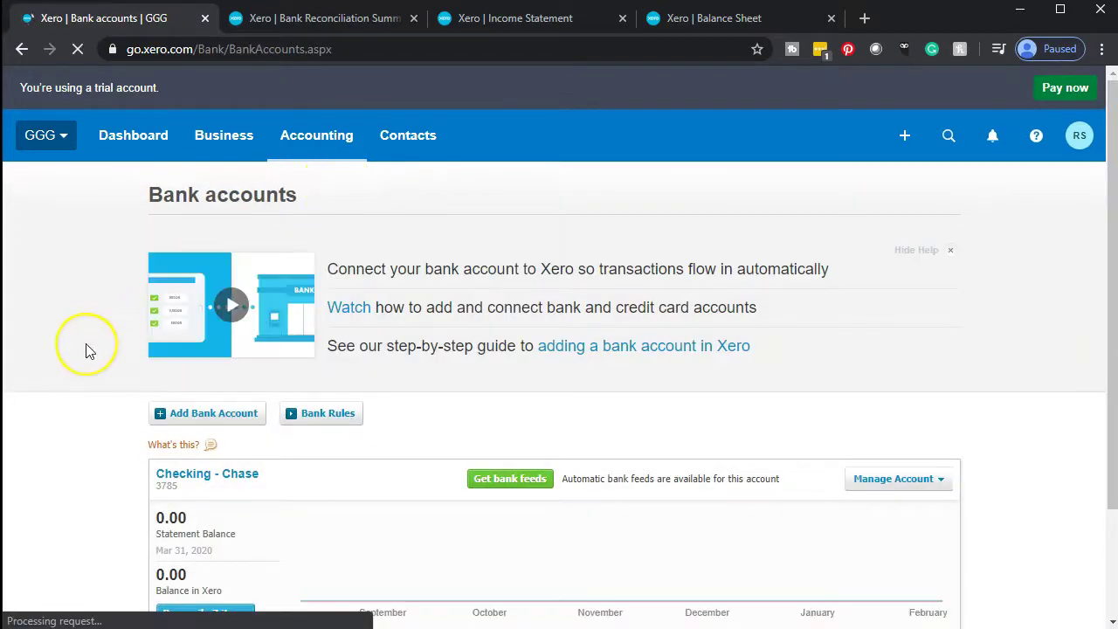
{"action": "scroll", "coordinate": [88, 348], "scroll_direction": "down", "scroll_amount": 2}
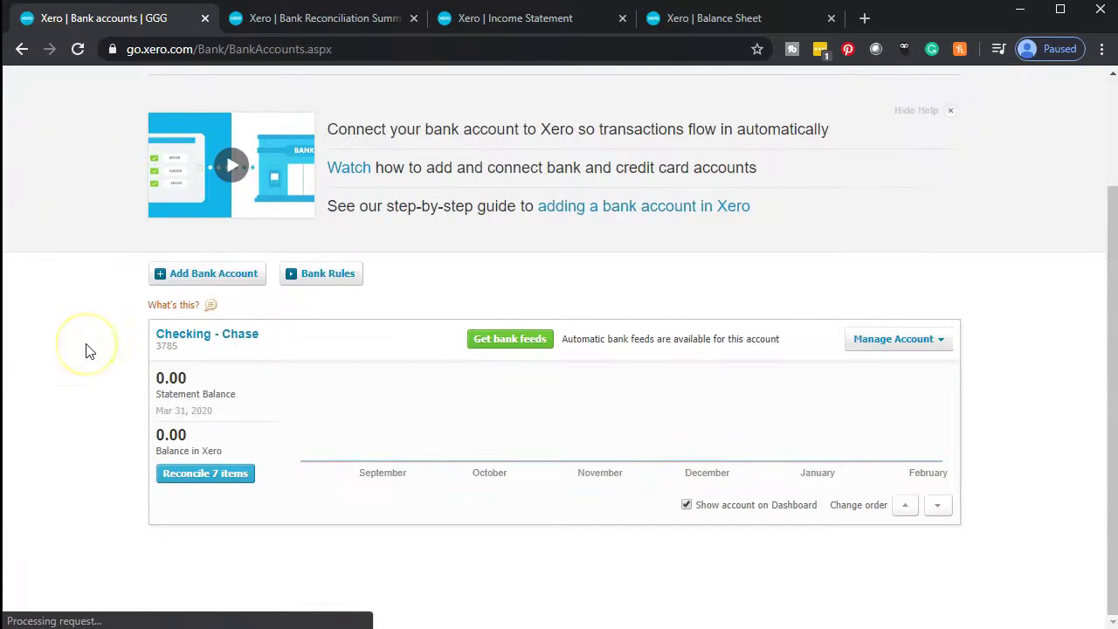
{"action": "left_click", "coordinate": [186, 479]}
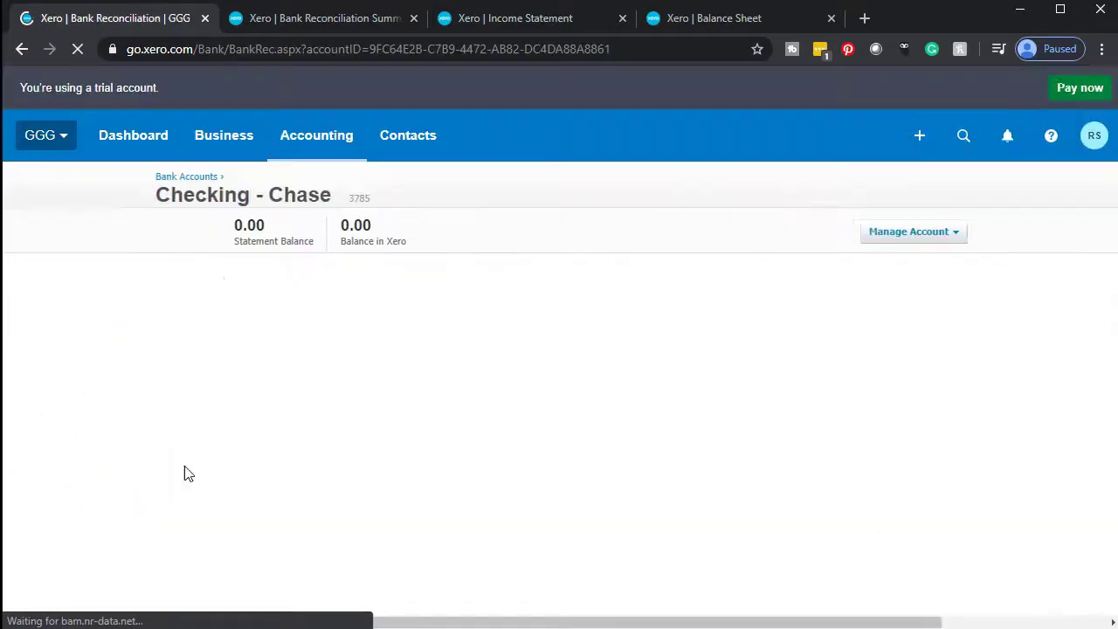
{"action": "scroll", "coordinate": [103, 408], "scroll_direction": "down", "scroll_amount": 1}
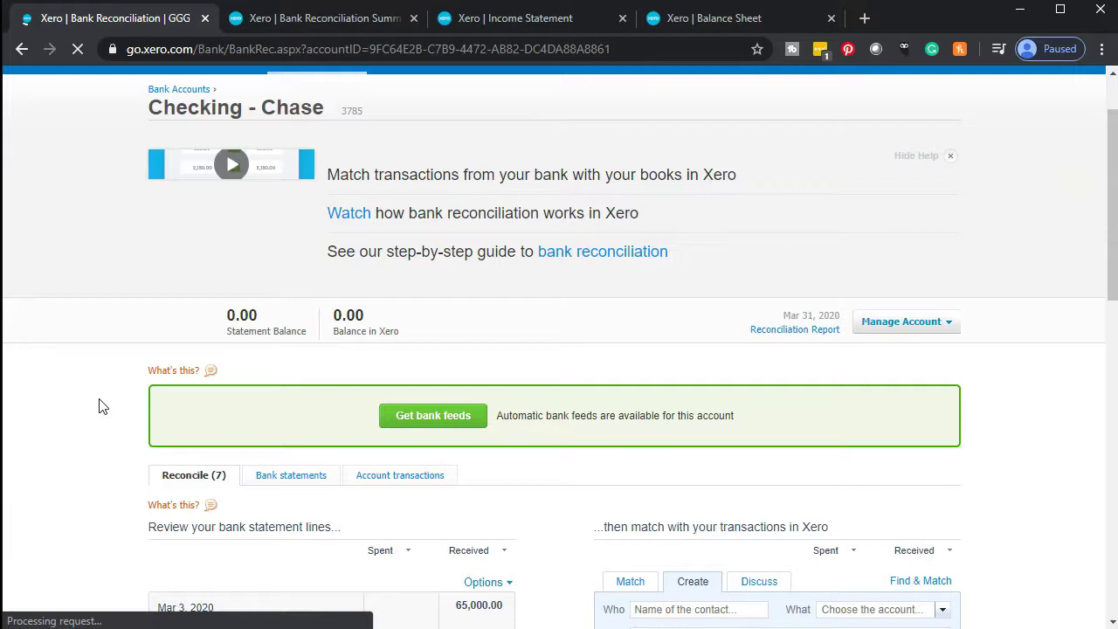
{"action": "key", "text": "ctrl+plus"}
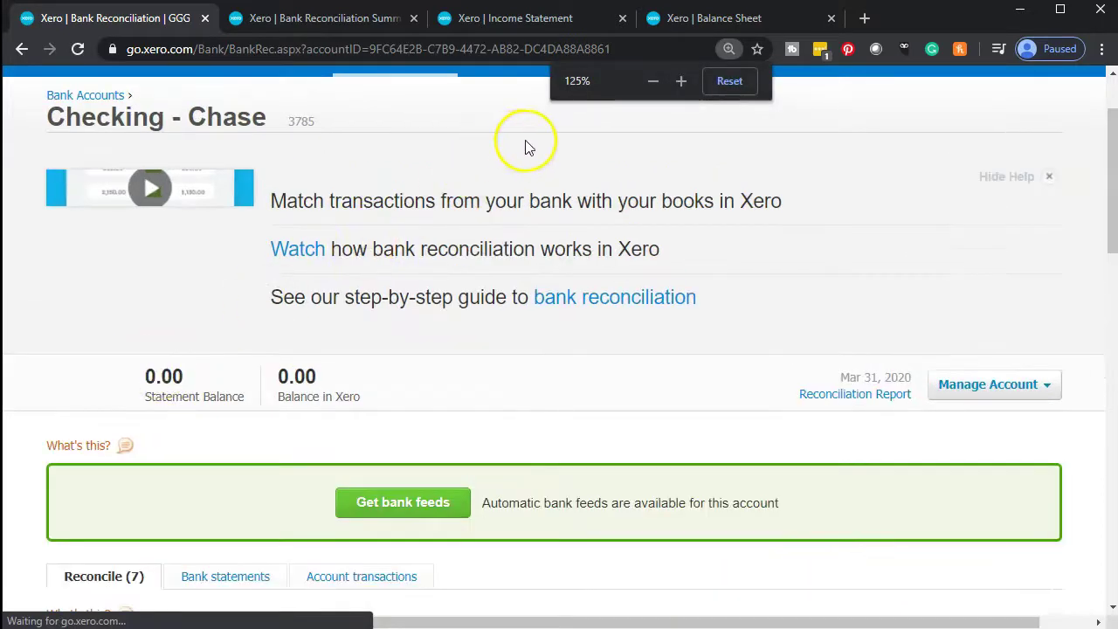
Step: Copy the payee Etrade from the Mar 14, 2020 statement line for 12,000.00 and enter it as that line's new contact
{"action": "scroll", "coordinate": [127, 391], "scroll_direction": "down", "scroll_amount": 3}
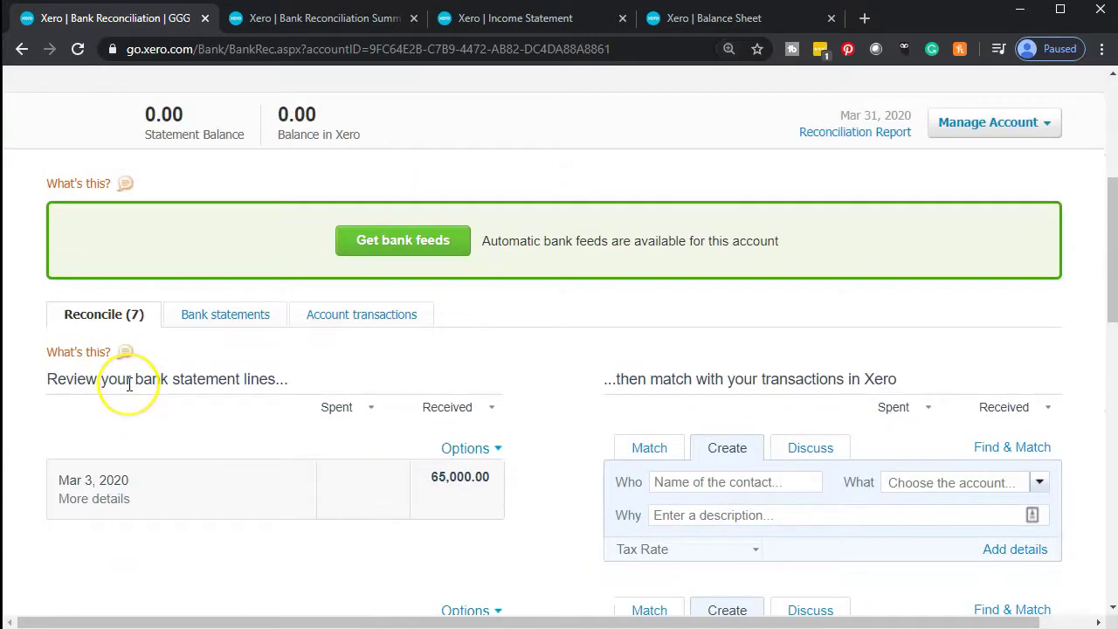
{"action": "scroll", "coordinate": [129, 386], "scroll_direction": "down", "scroll_amount": 3}
{"action": "scroll", "coordinate": [130, 384], "scroll_direction": "down", "scroll_amount": 2}
{"action": "scroll", "coordinate": [130, 389], "scroll_direction": "down", "scroll_amount": 1}
{"action": "scroll", "coordinate": [363, 313], "scroll_direction": "down", "scroll_amount": 1}
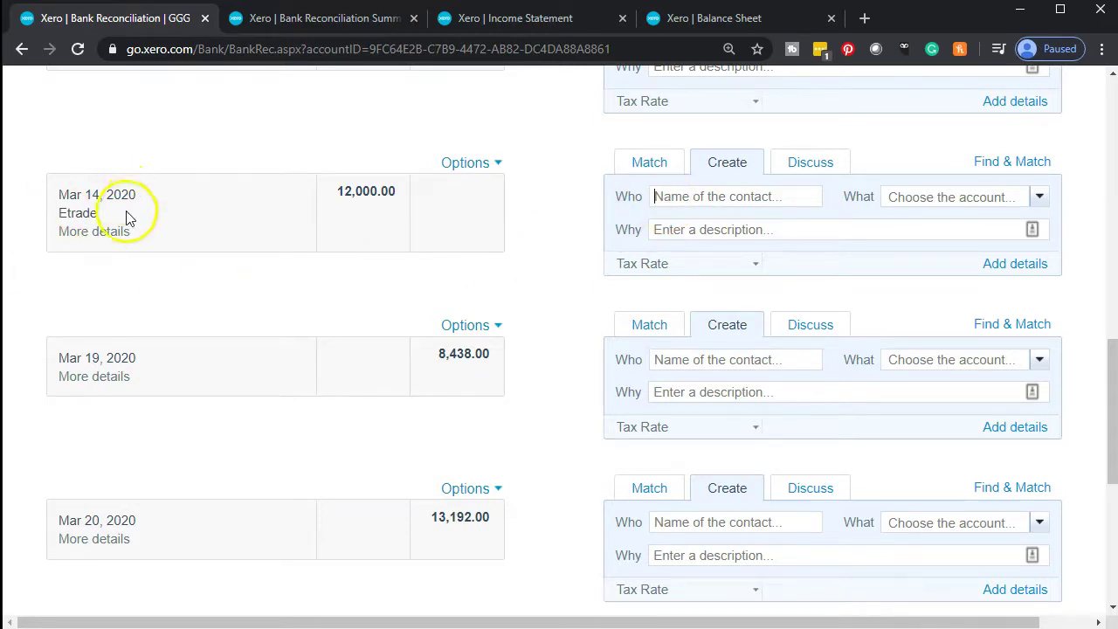
{"action": "left_click_drag", "start_coordinate": [99, 218], "coordinate": [65, 223]}
{"action": "key", "text": "ctrl+c"}
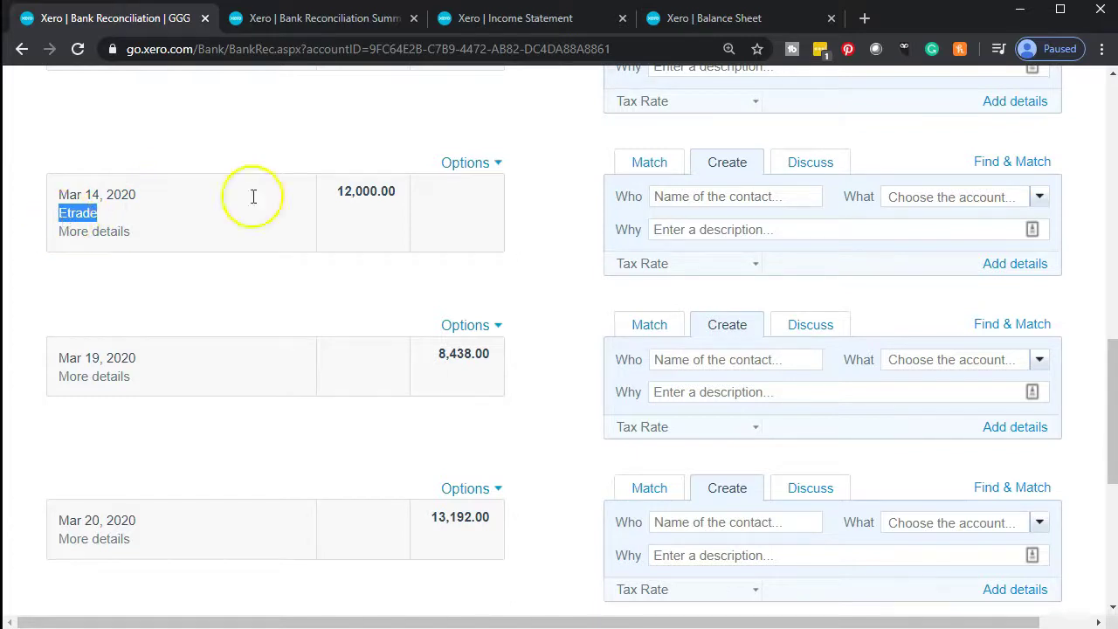
{"action": "left_click", "coordinate": [692, 195]}
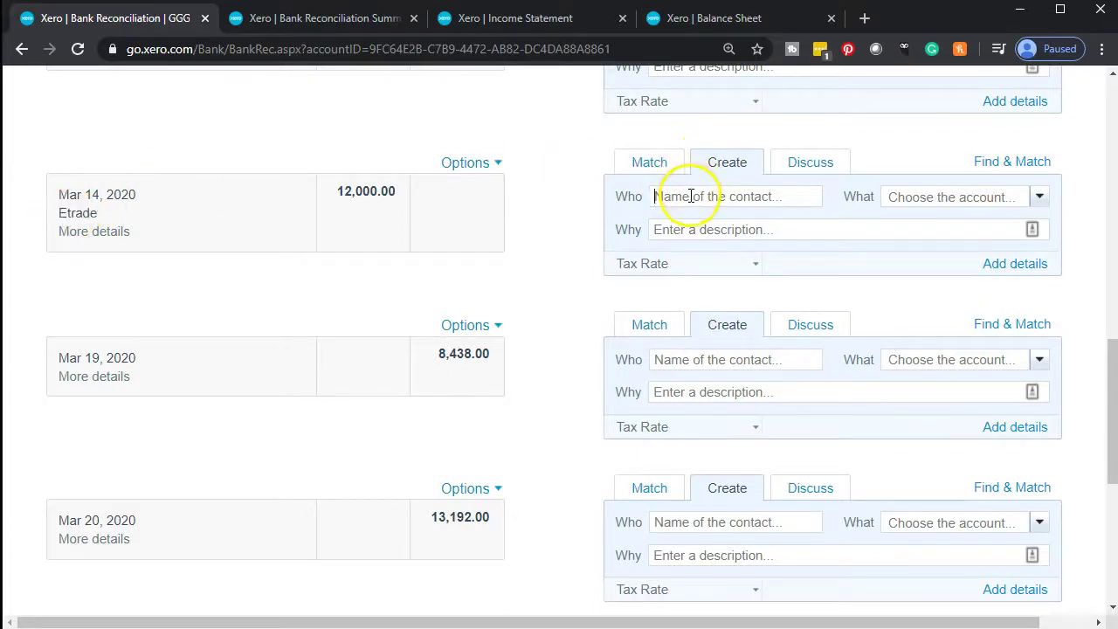
{"action": "key", "text": "ctrl+v"}
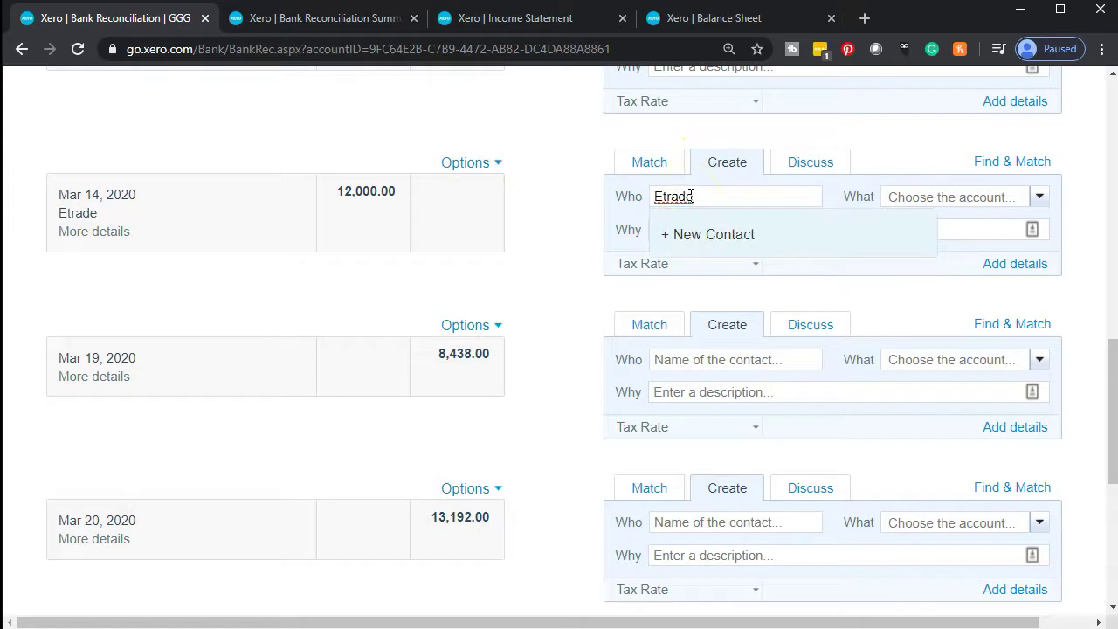
{"action": "key", "text": "Tab"}
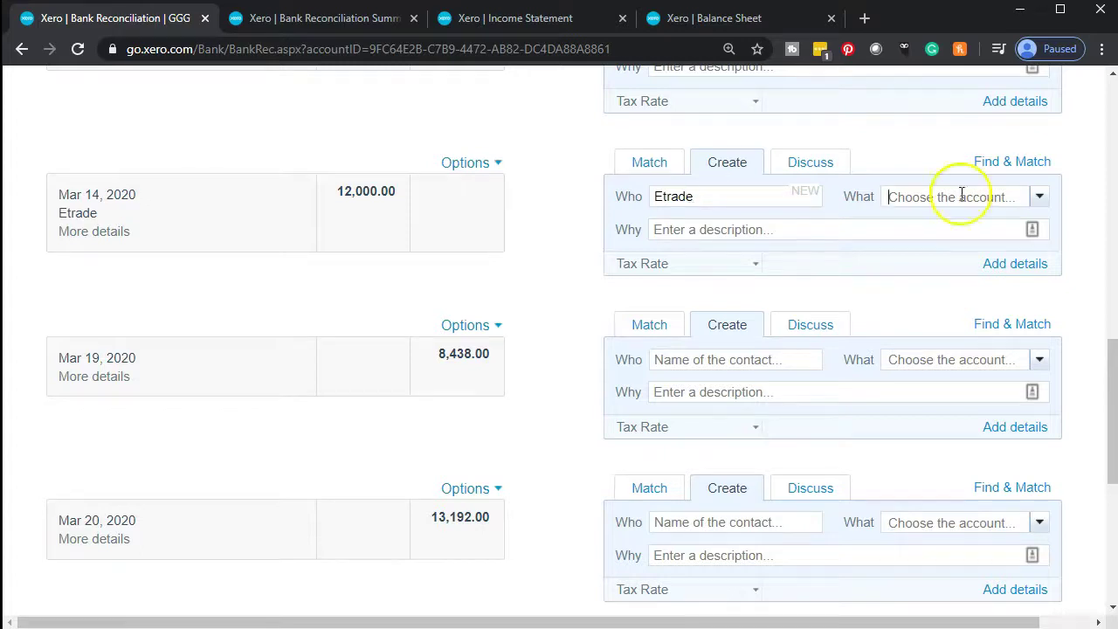
{"action": "left_click", "coordinate": [1042, 200]}
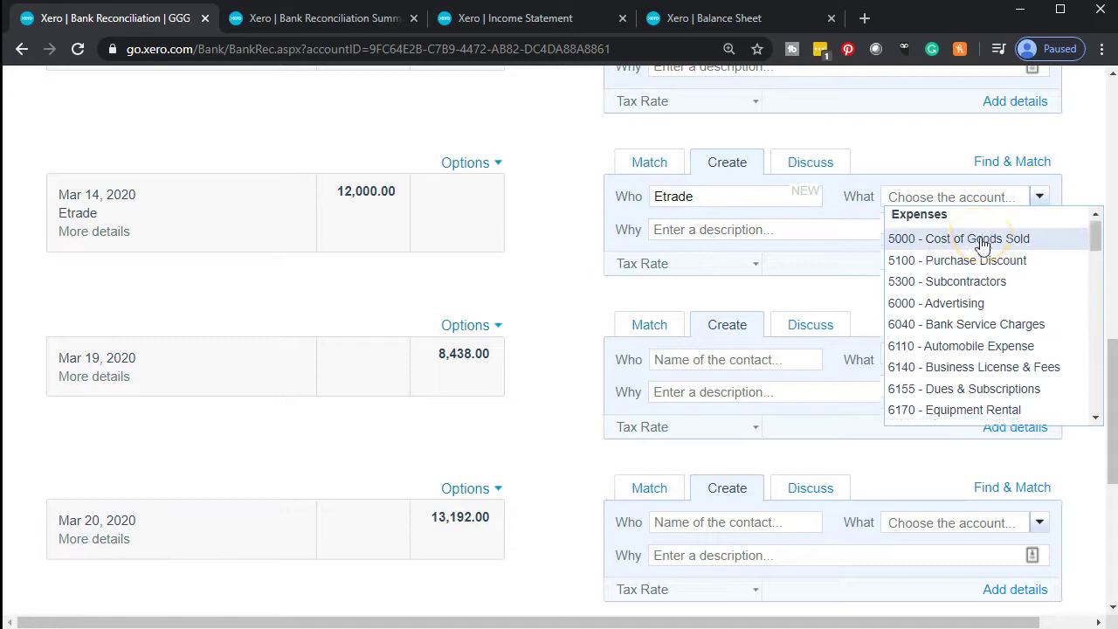
{"action": "scroll", "coordinate": [983, 244], "scroll_direction": "down", "scroll_amount": 6}
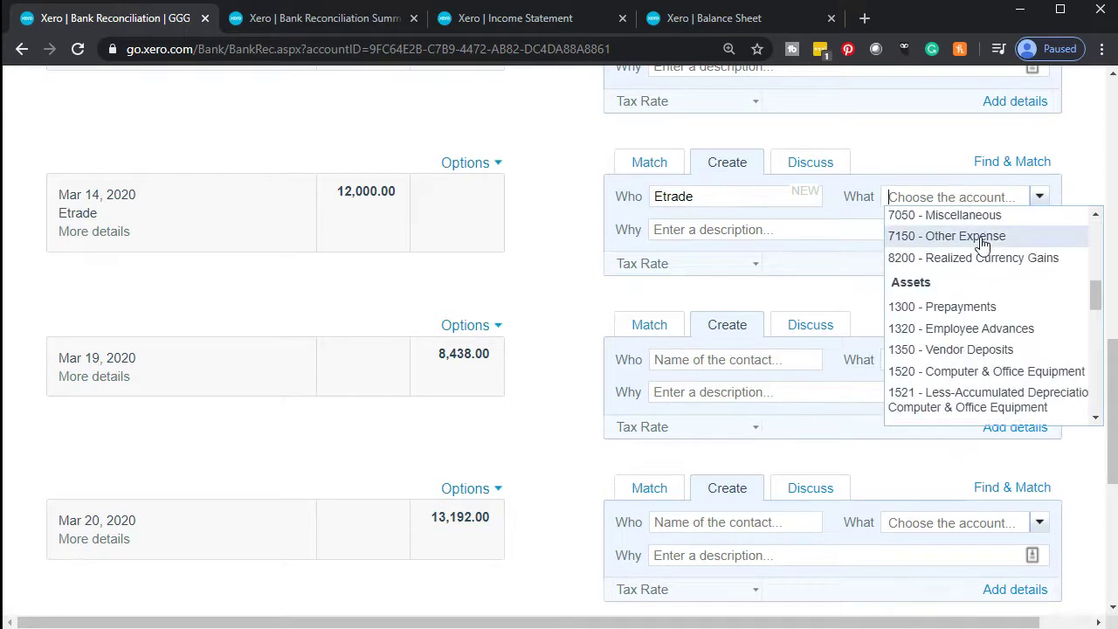
{"action": "scroll", "coordinate": [969, 242], "scroll_direction": "down", "scroll_amount": 2}
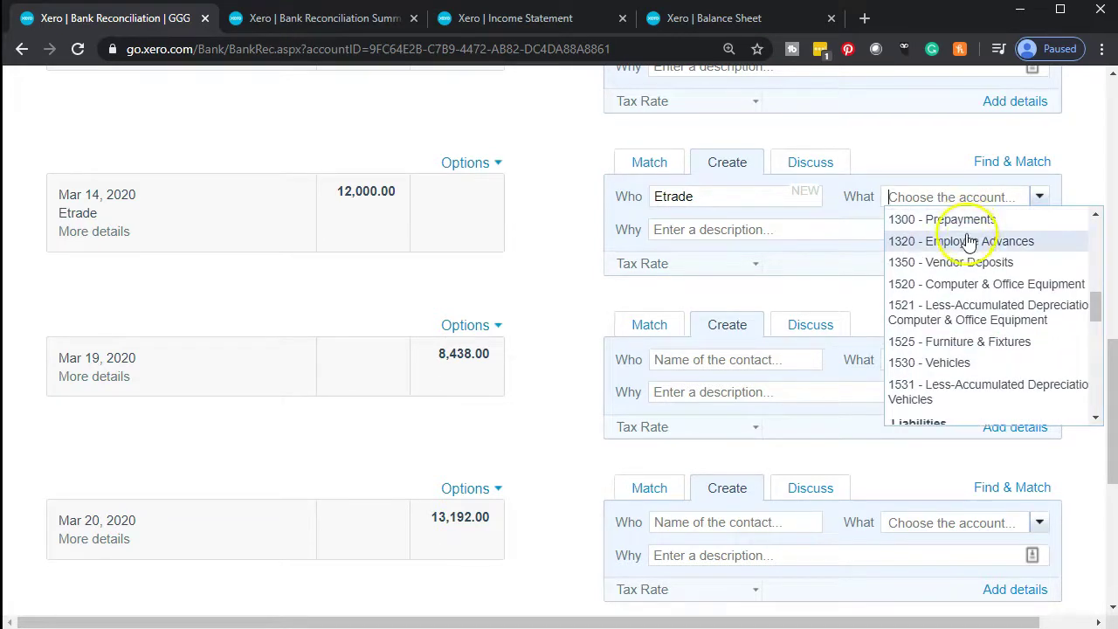
{"action": "scroll", "coordinate": [987, 366], "scroll_direction": "up", "scroll_amount": 2}
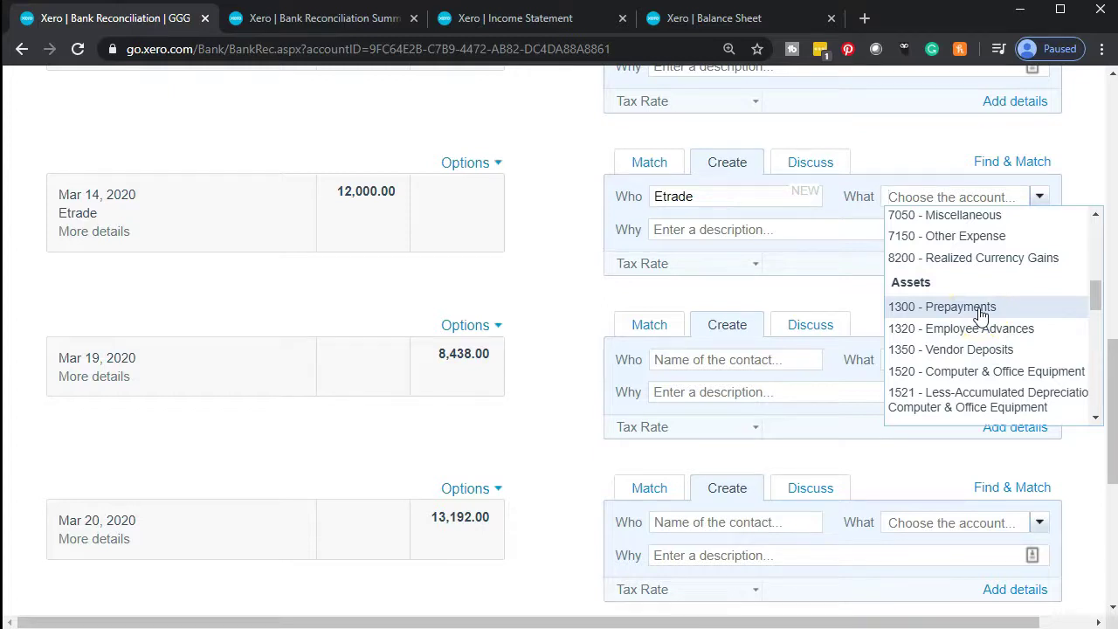
{"action": "scroll", "coordinate": [980, 314], "scroll_direction": "up", "scroll_amount": 5}
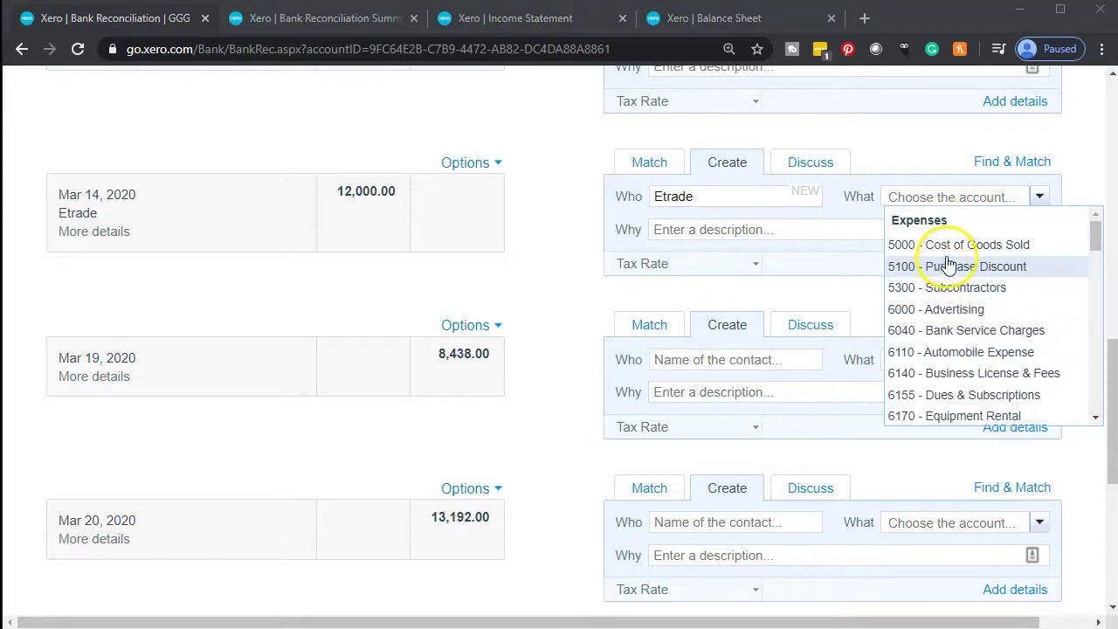
{"action": "left_click", "coordinate": [915, 157]}
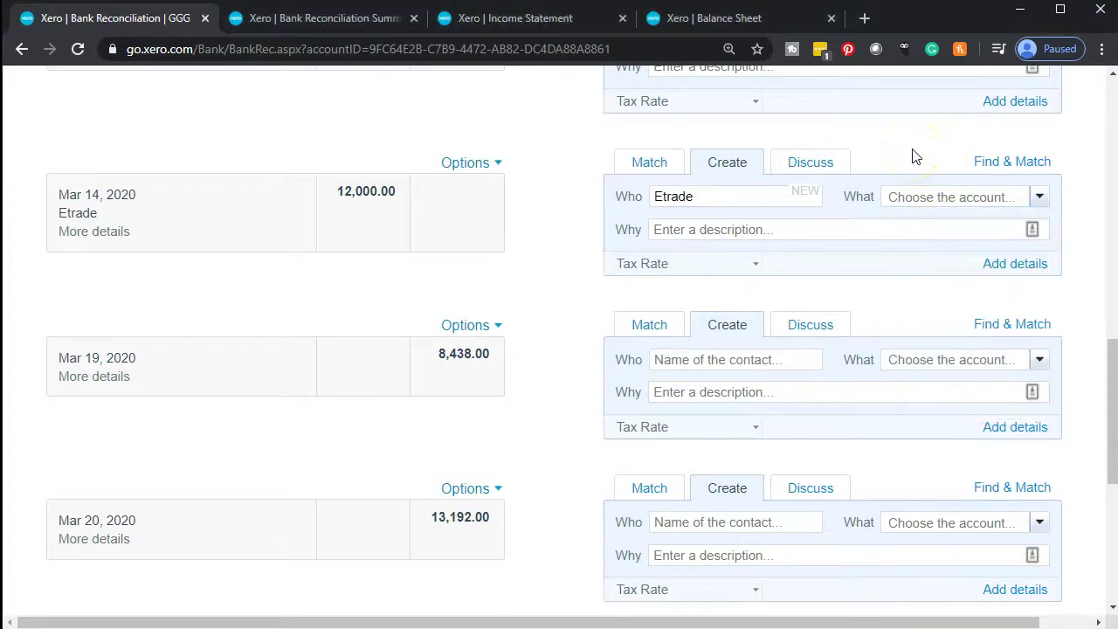
Step: Open the full transaction details of the Etrade statement line and look through the accounts available for its item line
{"action": "left_click", "coordinate": [1001, 264]}
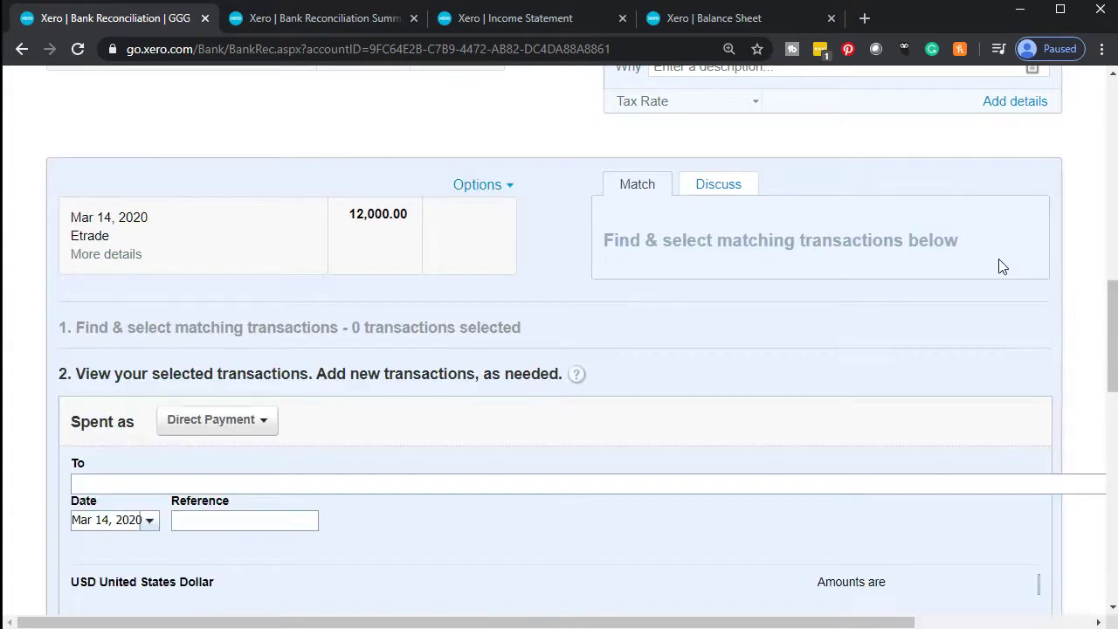
{"action": "scroll", "coordinate": [1001, 264], "scroll_direction": "down", "scroll_amount": 3}
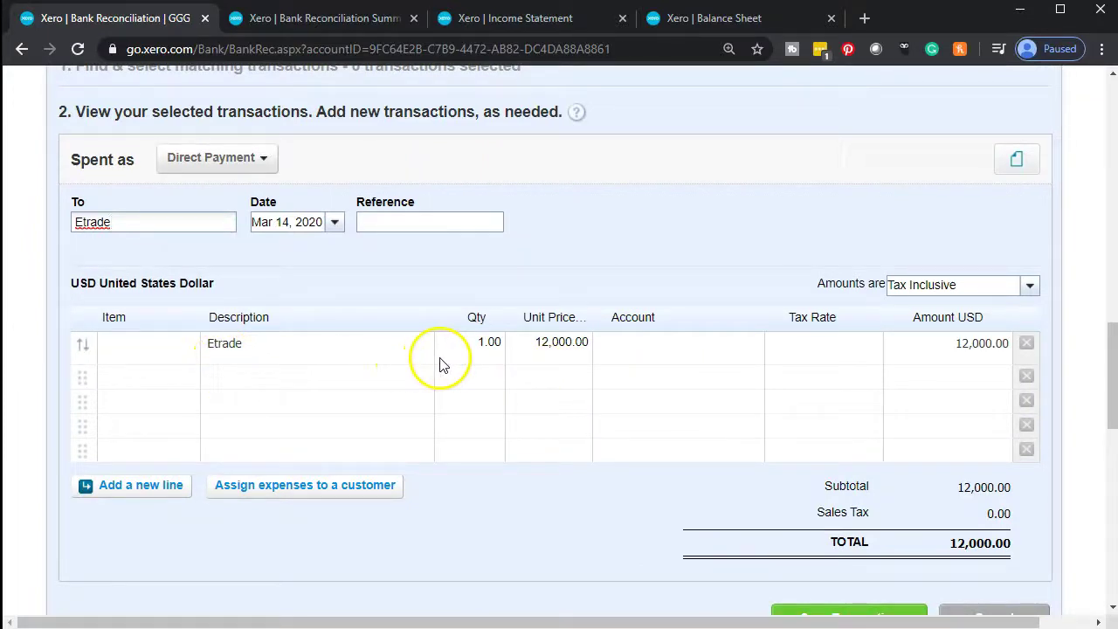
{"action": "left_click", "coordinate": [684, 350]}
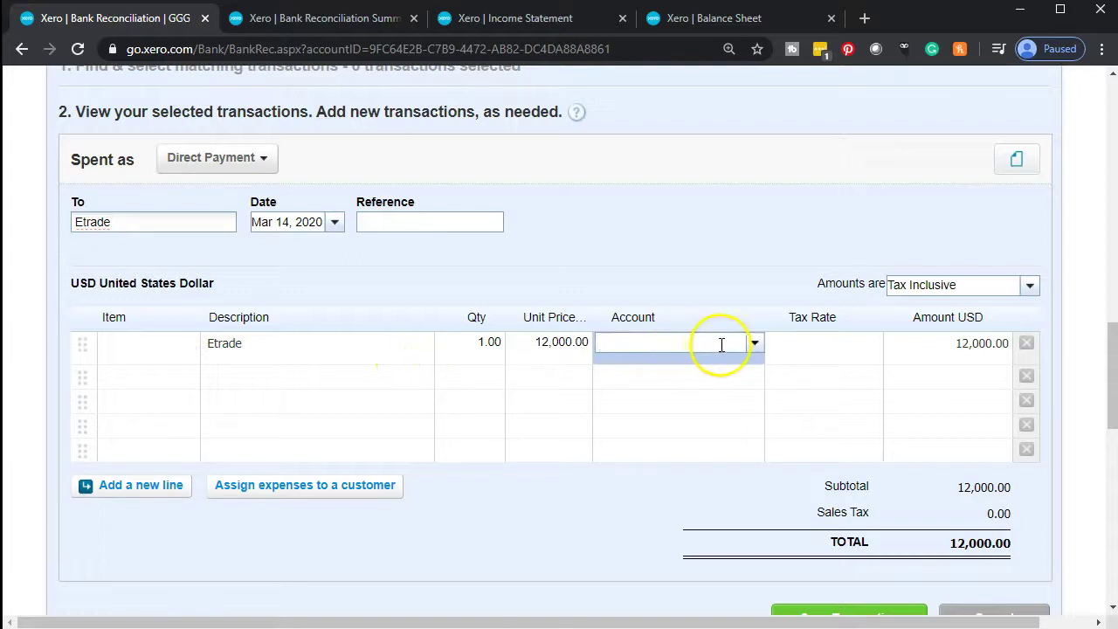
{"action": "left_click", "coordinate": [753, 345]}
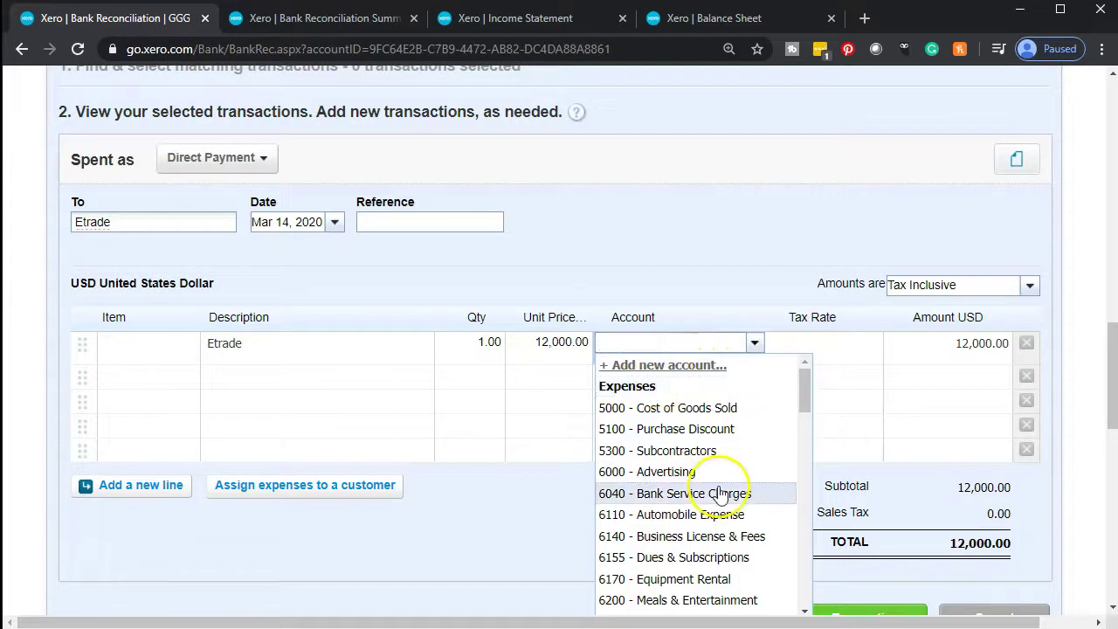
{"action": "scroll", "coordinate": [719, 494], "scroll_direction": "down", "scroll_amount": 6}
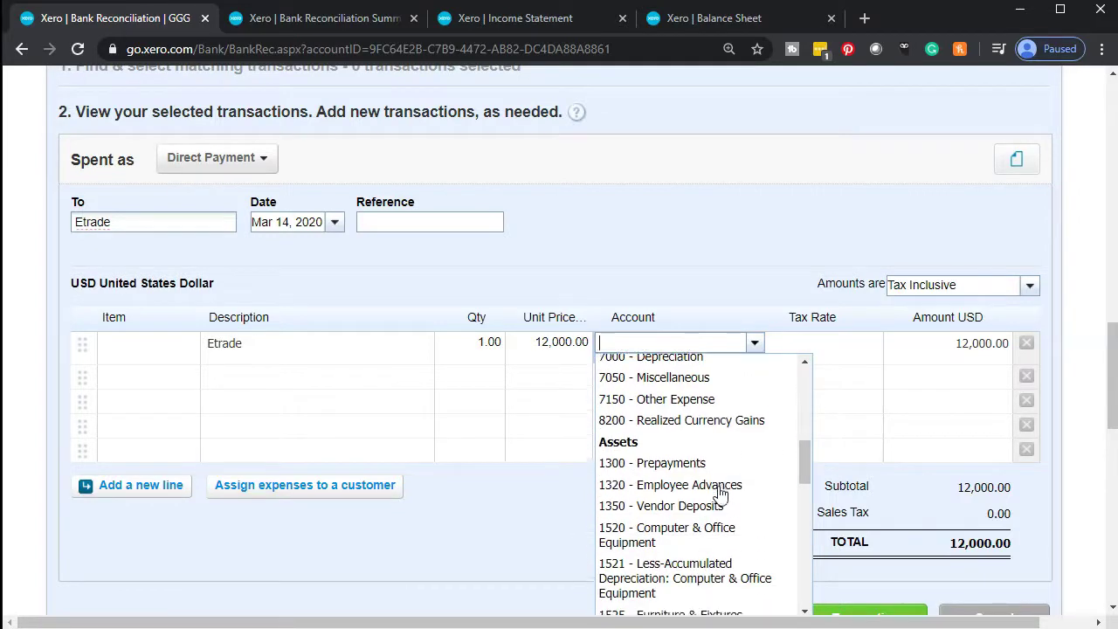
{"action": "left_click", "coordinate": [631, 400]}
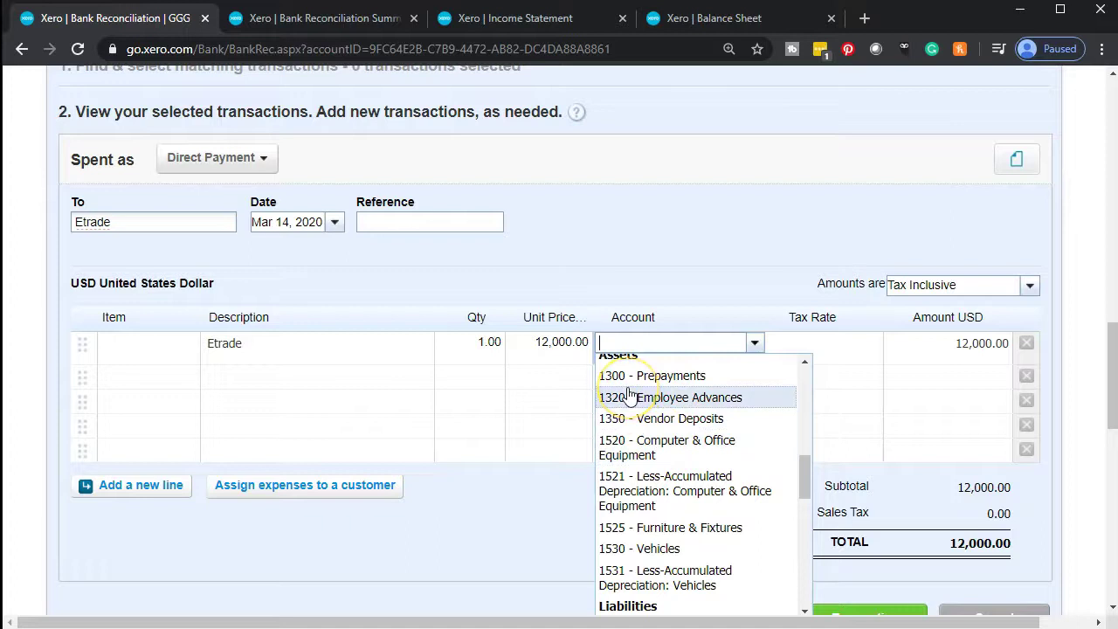
{"action": "scroll", "coordinate": [631, 397], "scroll_direction": "up", "scroll_amount": 10}
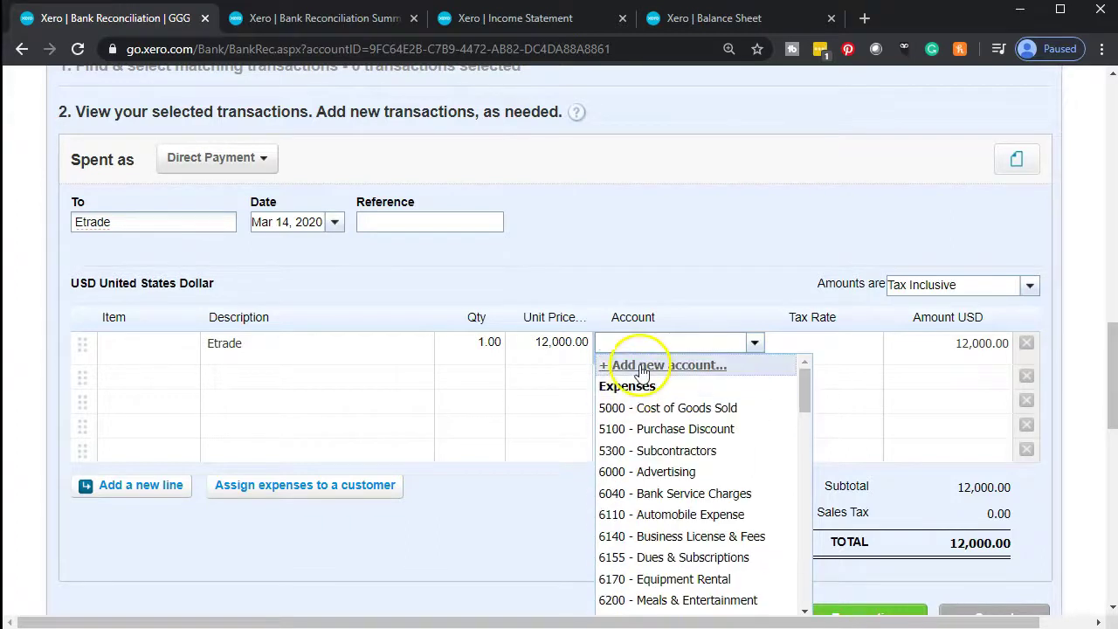
Step: Add a new Current Asset account with code 1290 and name Investments, and assign it to the Etrade line
{"action": "left_click", "coordinate": [641, 368]}
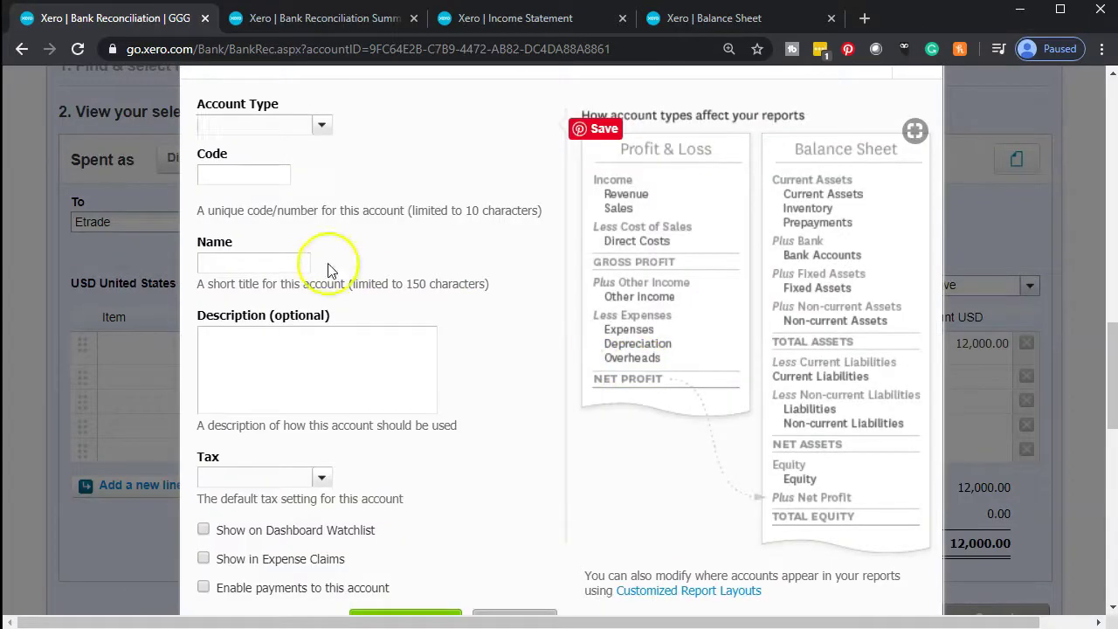
{"action": "left_click", "coordinate": [243, 179]}
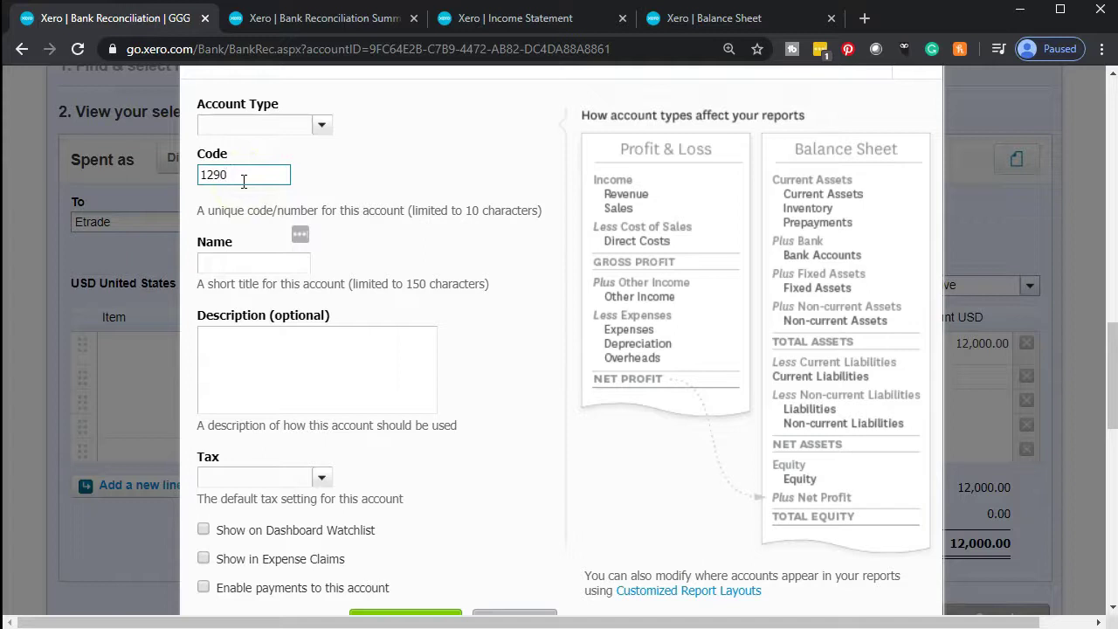
{"action": "key", "text": "Tab"}
{"action": "left_click", "coordinate": [321, 127]}
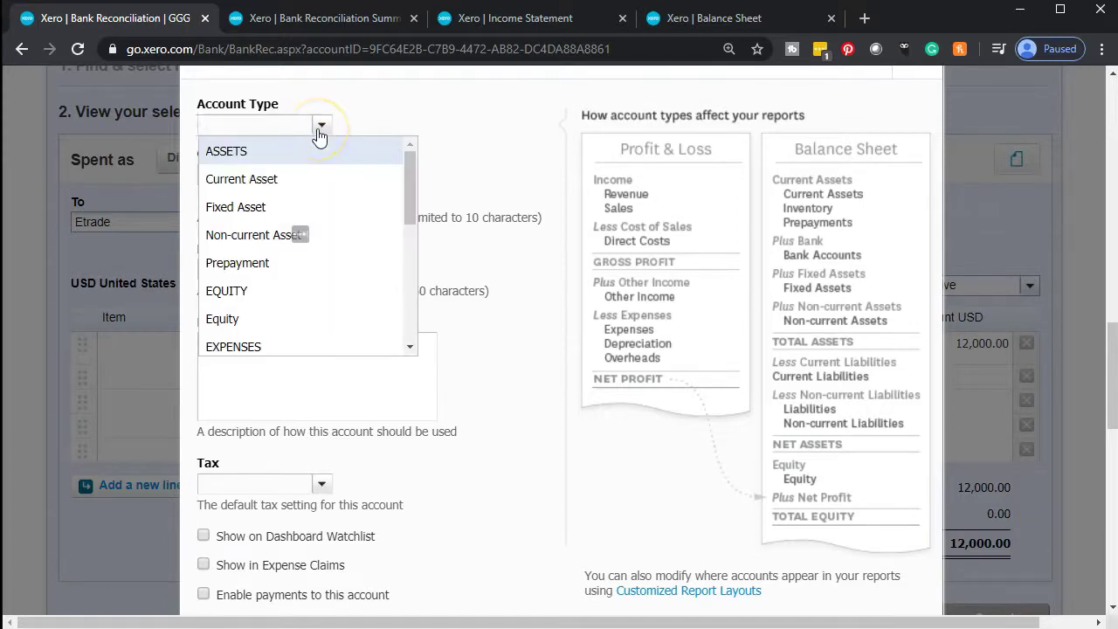
{"action": "left_click", "coordinate": [304, 179]}
{"action": "left_click", "coordinate": [262, 268]}
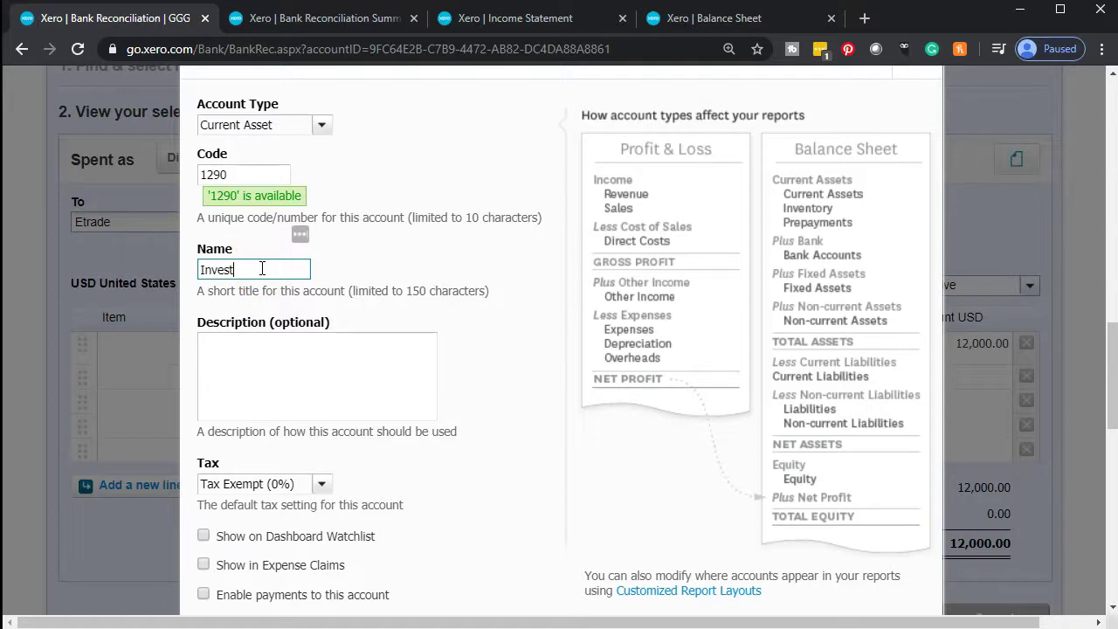
{"action": "key", "text": "Tab"}
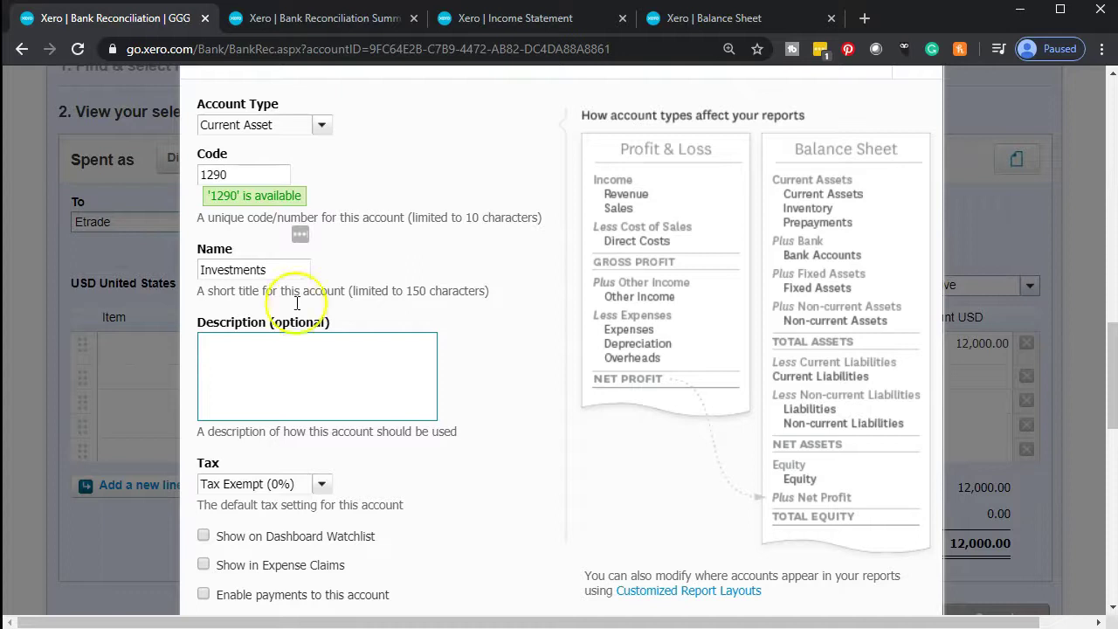
{"action": "scroll", "coordinate": [469, 407], "scroll_direction": "down", "scroll_amount": 2}
{"action": "left_click", "coordinate": [420, 476]}
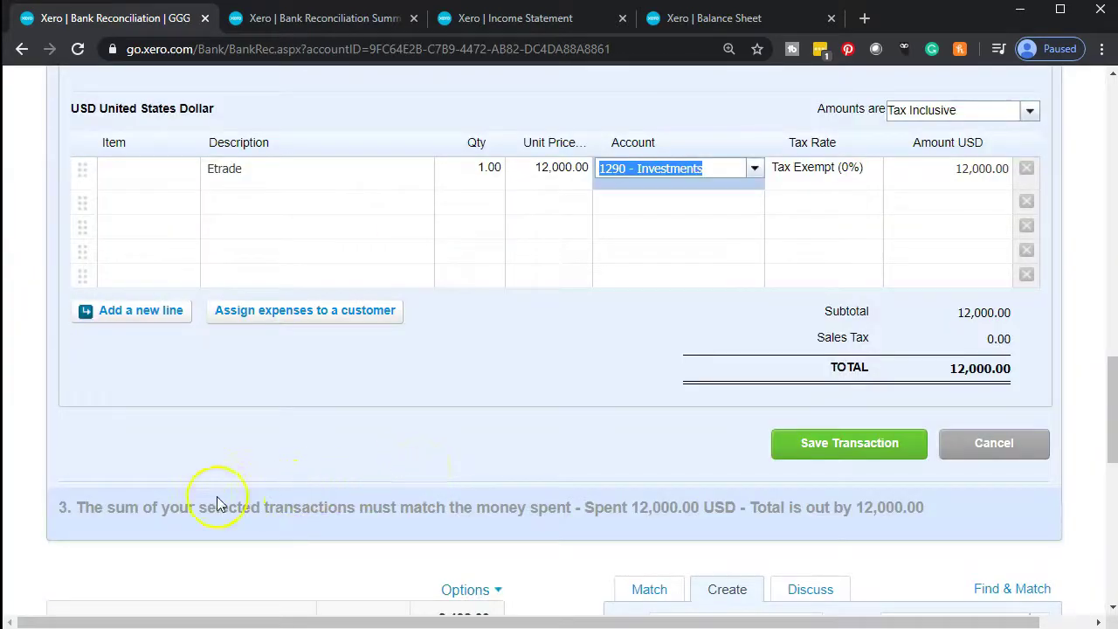
Step: Save the Etrade direct payment and reconcile it with the Mar 14, 2020 statement line for 12,000.00
{"action": "scroll", "coordinate": [187, 504], "scroll_direction": "up", "scroll_amount": 2}
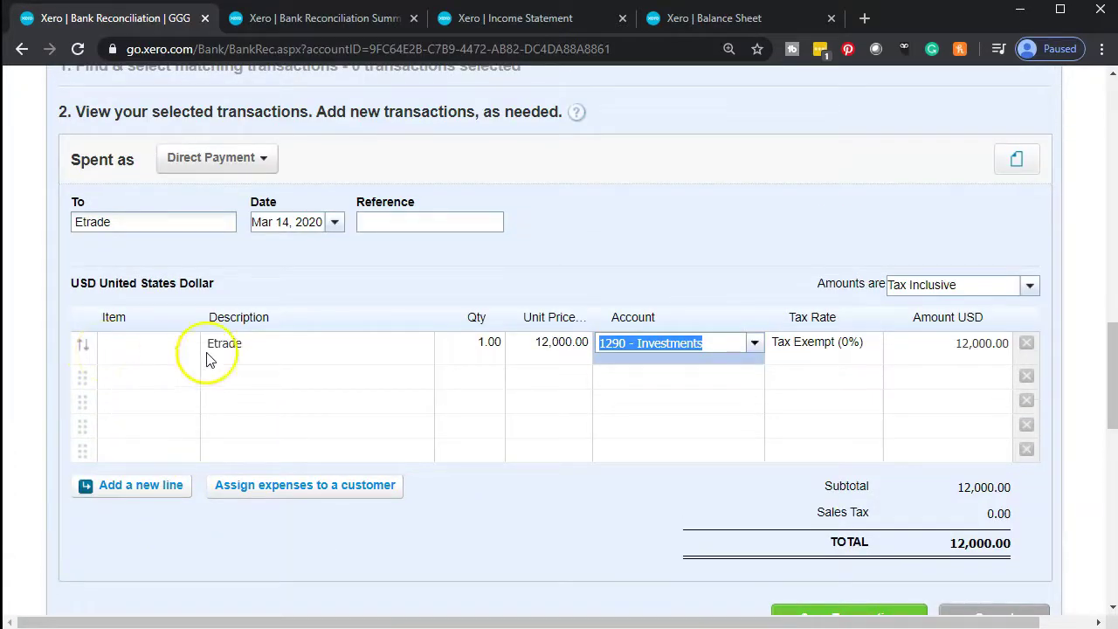
{"action": "scroll", "coordinate": [237, 365], "scroll_direction": "up", "scroll_amount": 4}
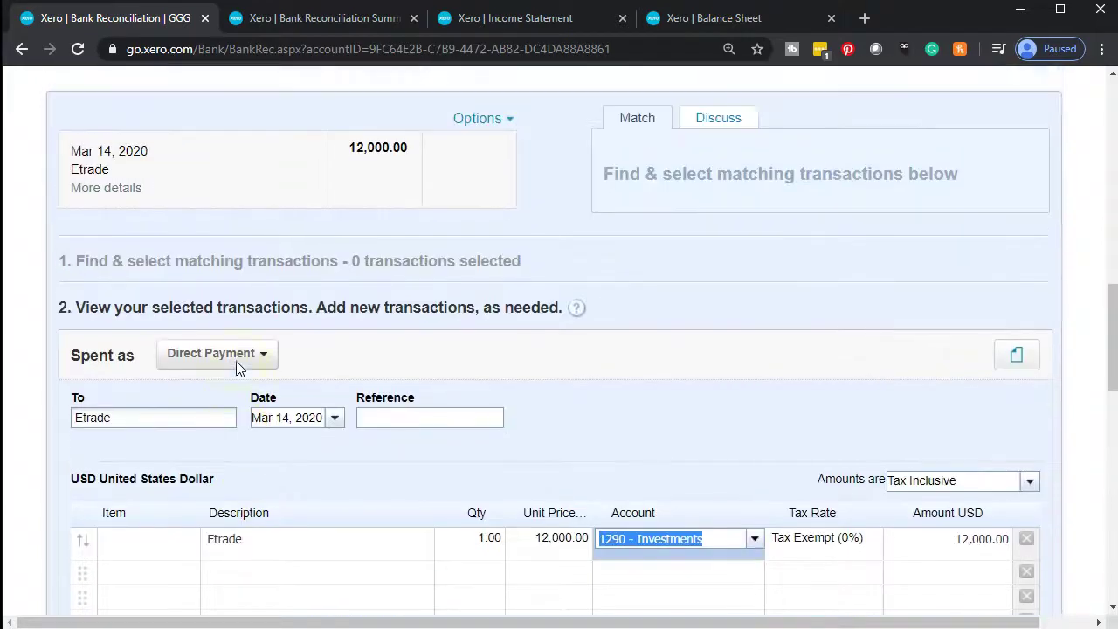
{"action": "scroll", "coordinate": [407, 457], "scroll_direction": "down", "scroll_amount": 6}
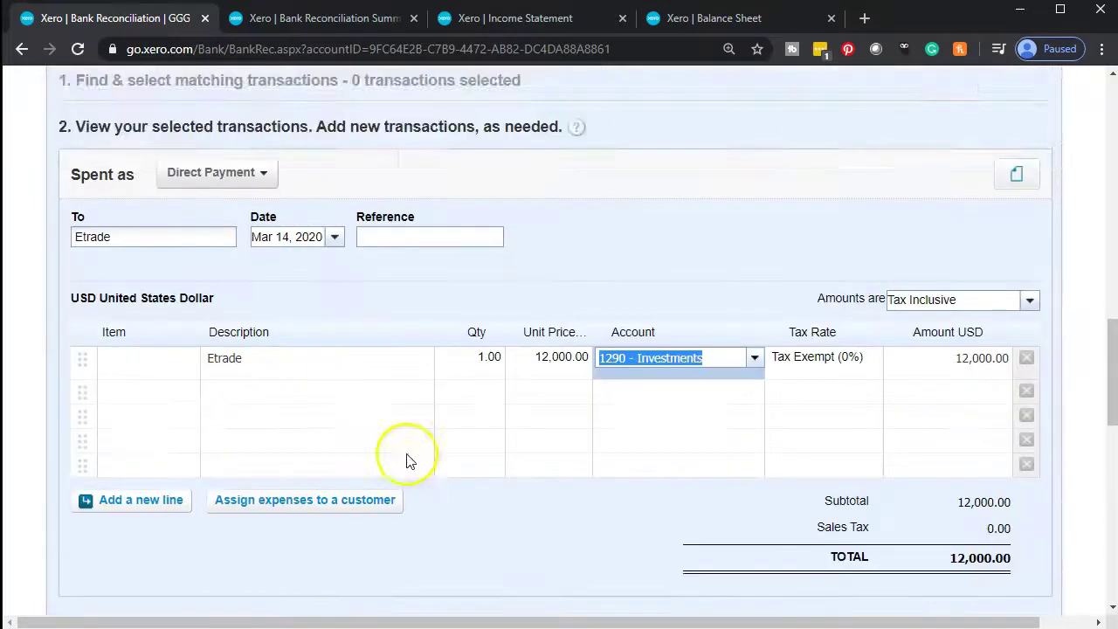
{"action": "left_click", "coordinate": [830, 551]}
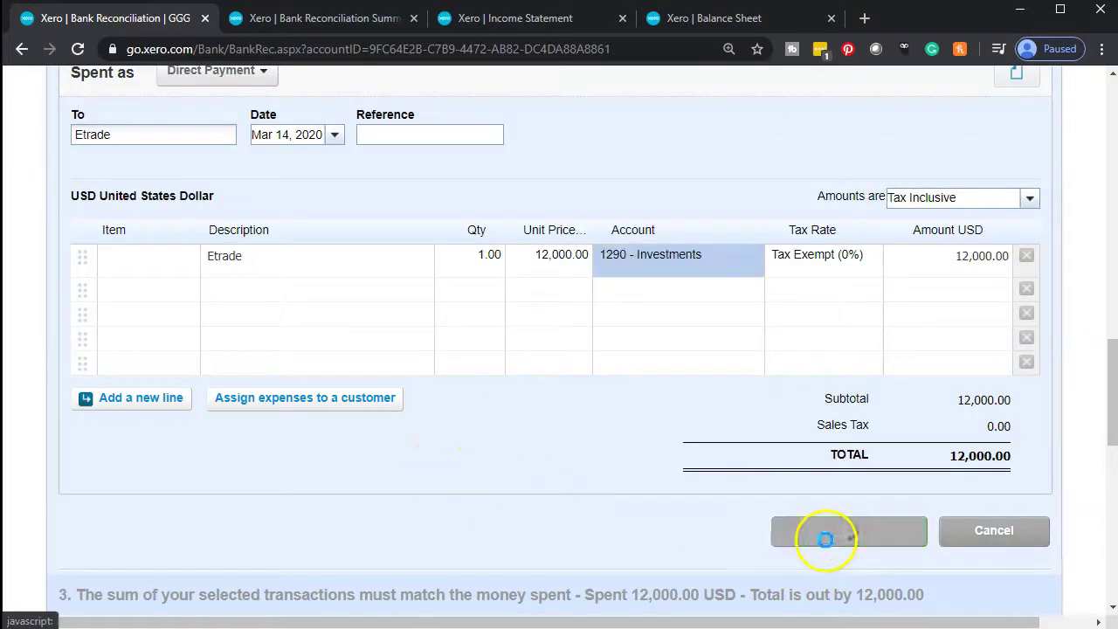
{"action": "scroll", "coordinate": [828, 546], "scroll_direction": "up", "scroll_amount": 4}
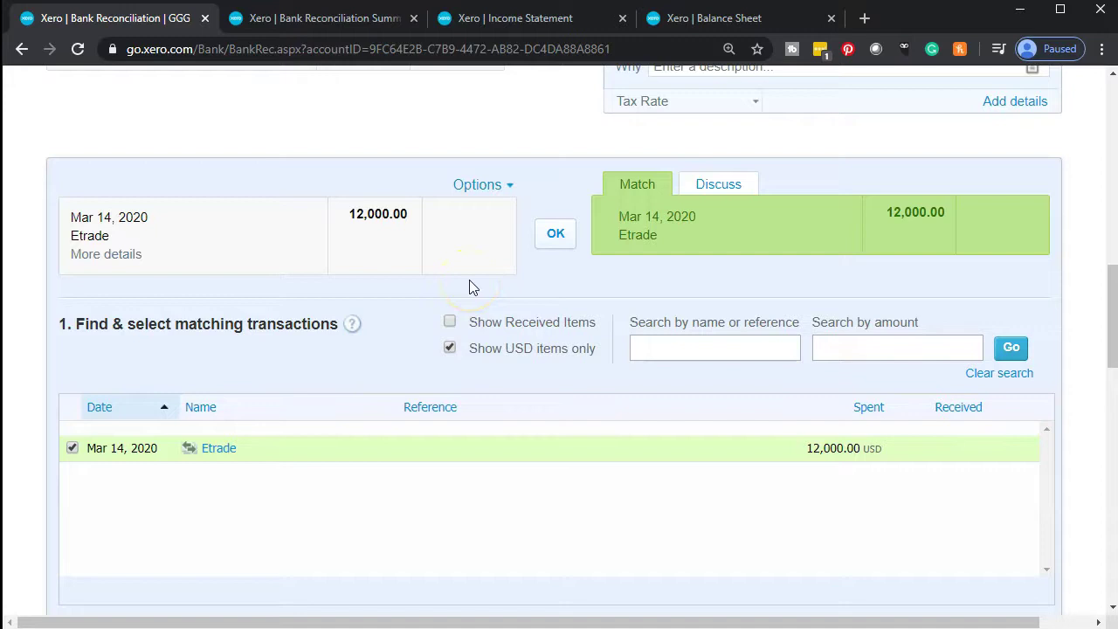
{"action": "left_click", "coordinate": [553, 234]}
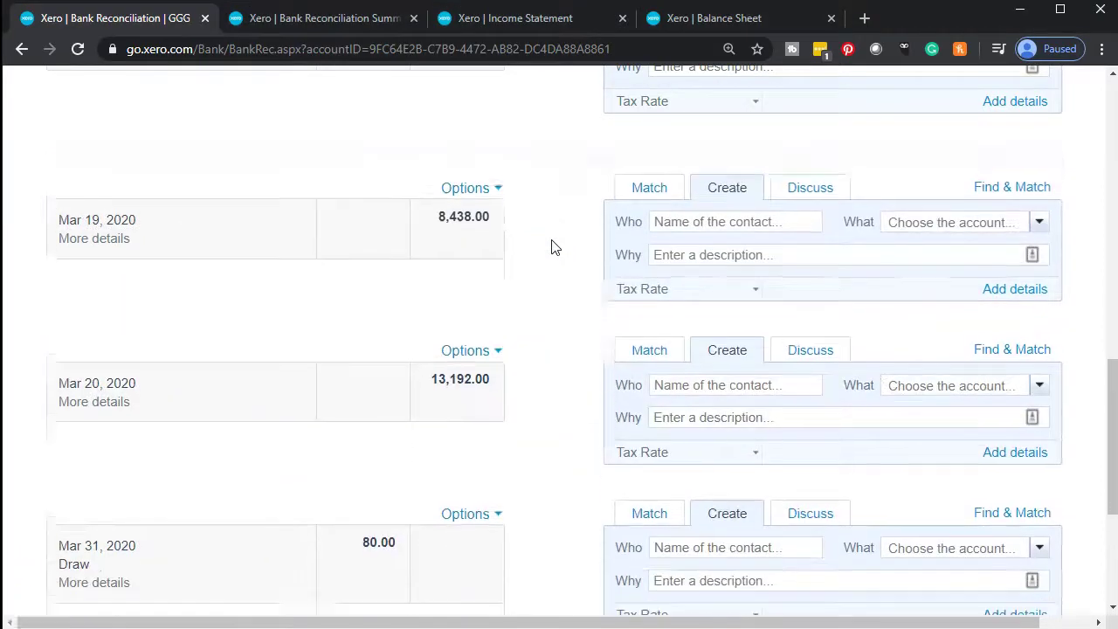
Step: Update the Balance Sheet report and review its assets, liabilities and equity
{"action": "left_click", "coordinate": [716, 21]}
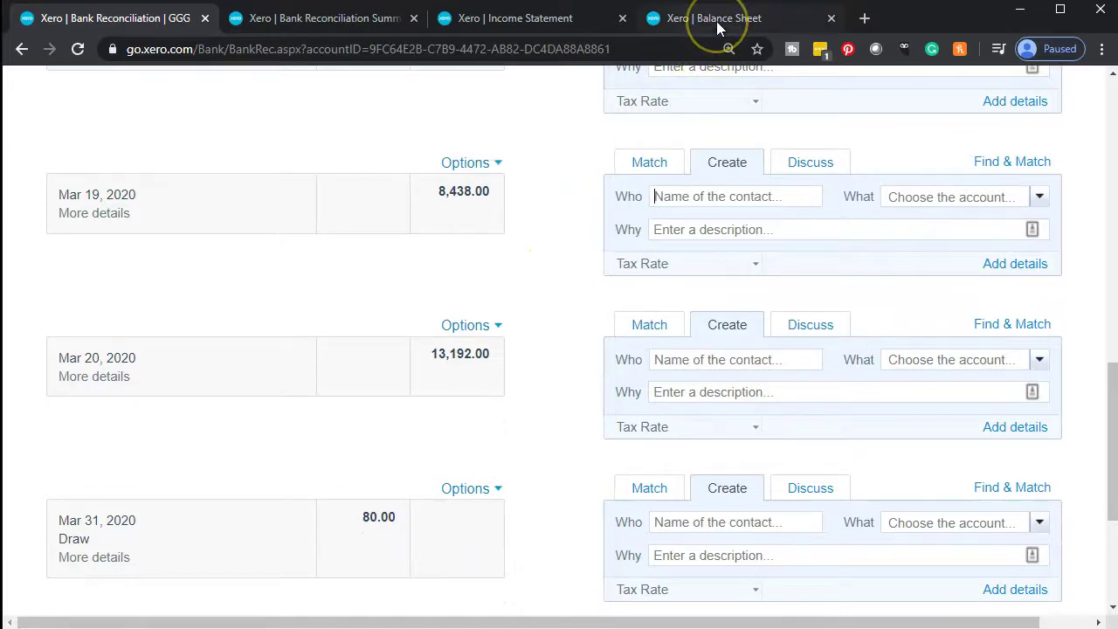
{"action": "left_click", "coordinate": [549, 288]}
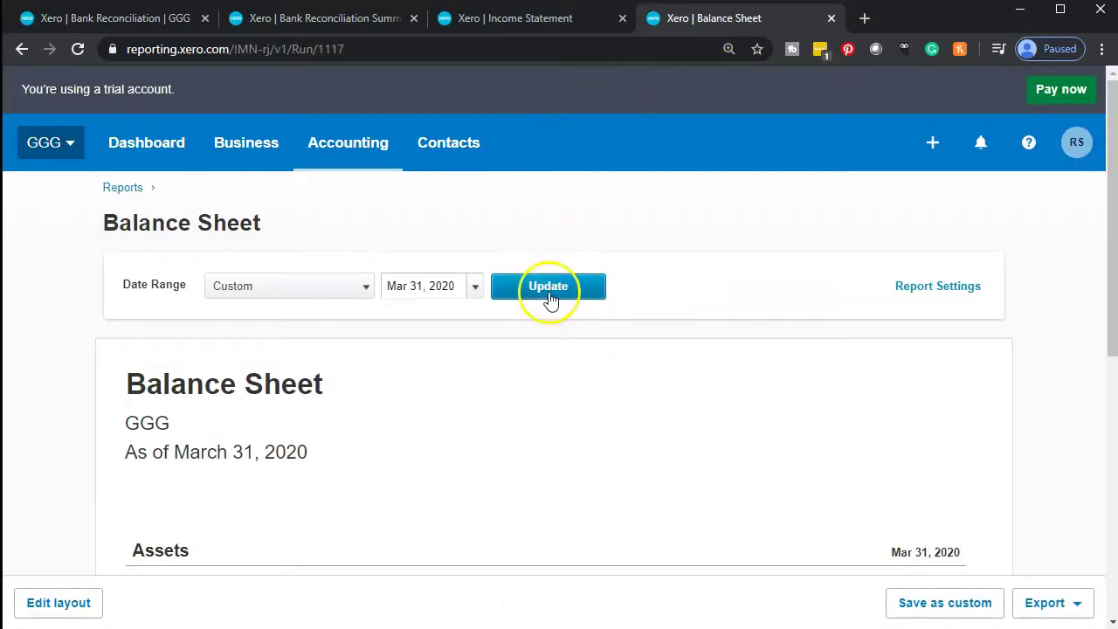
{"action": "scroll", "coordinate": [549, 299], "scroll_direction": "down", "scroll_amount": 3}
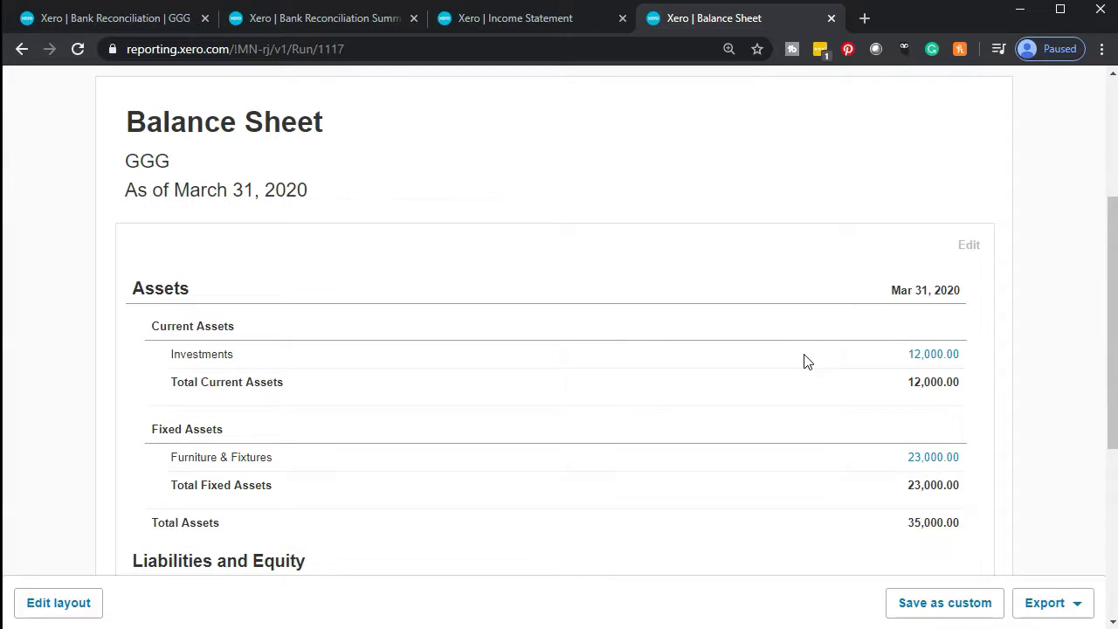
{"action": "scroll", "coordinate": [807, 362], "scroll_direction": "down", "scroll_amount": 2}
{"action": "scroll", "coordinate": [839, 375], "scroll_direction": "down", "scroll_amount": 1}
Step: Review the Checking - Chase account transactions behind the Balance Sheet amount and return to the report
{"action": "left_click", "coordinate": [915, 402]}
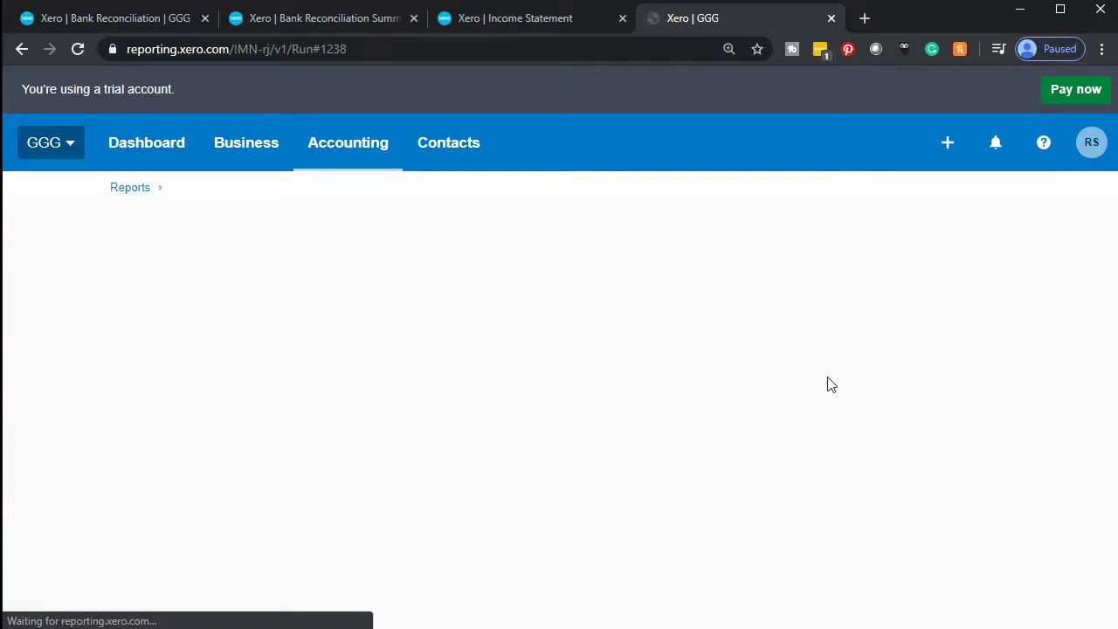
{"action": "scroll", "coordinate": [832, 385], "scroll_direction": "down", "scroll_amount": 1}
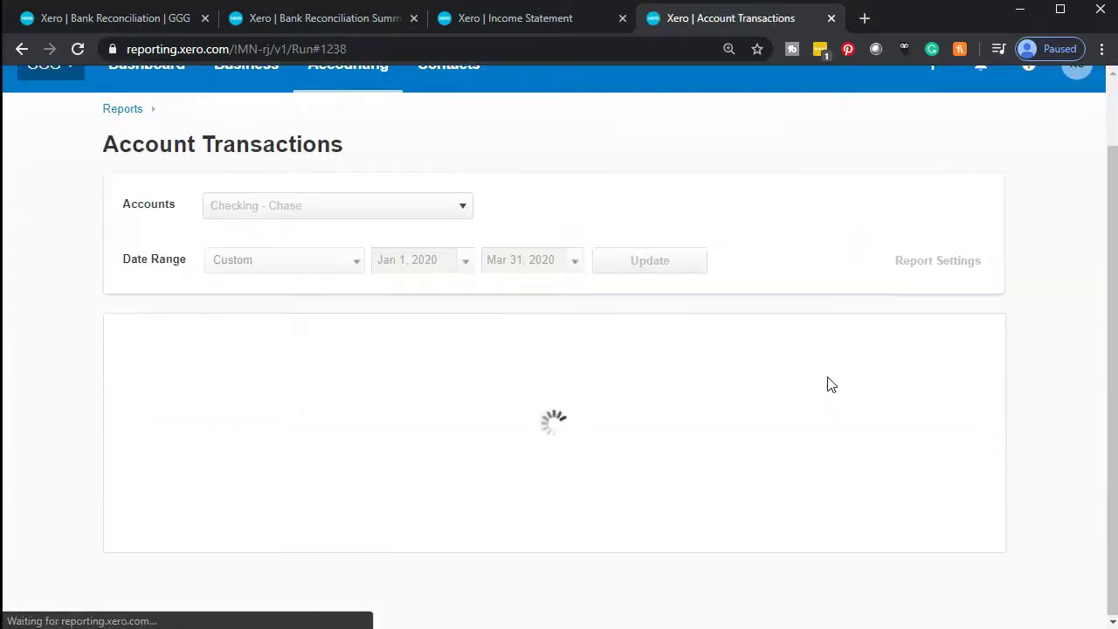
{"action": "scroll", "coordinate": [828, 384], "scroll_direction": "down", "scroll_amount": 4}
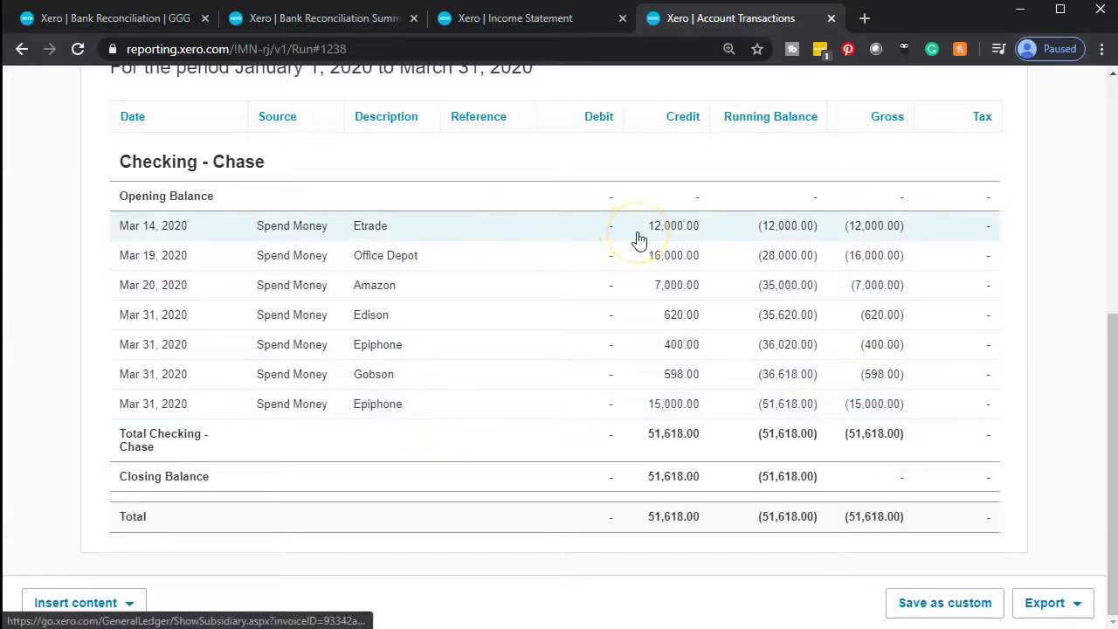
{"action": "scroll", "coordinate": [180, 379], "scroll_direction": "up", "scroll_amount": 5}
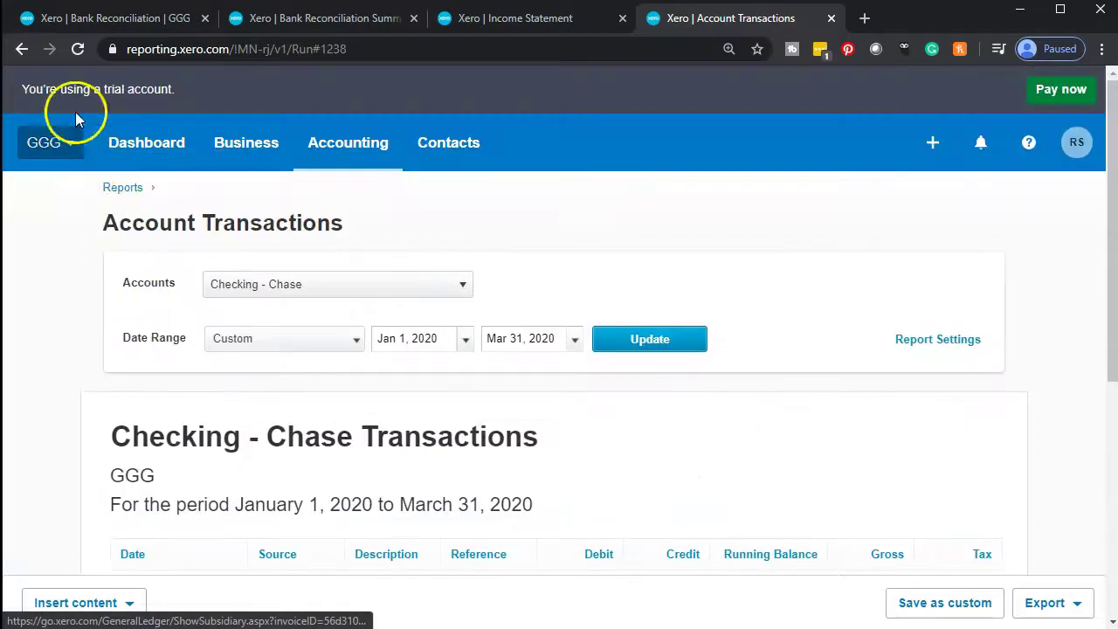
{"action": "left_click", "coordinate": [21, 50]}
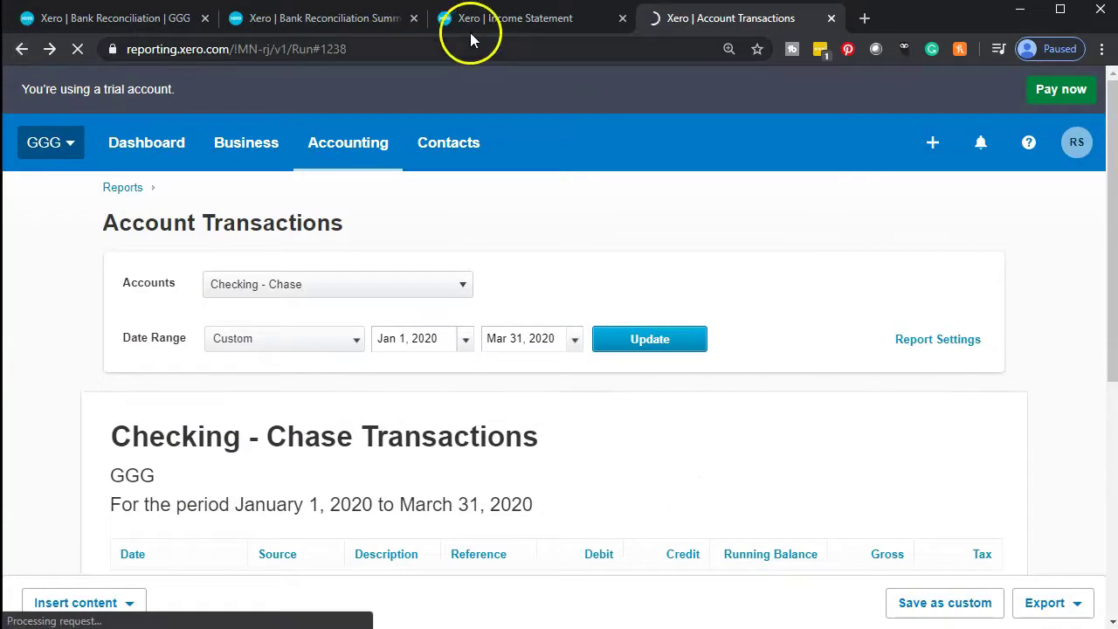
Step: Update the Income Statement report and review its cost of goods sold, operating expenses and net income
{"action": "left_click", "coordinate": [533, 21]}
{"action": "left_click", "coordinate": [614, 291]}
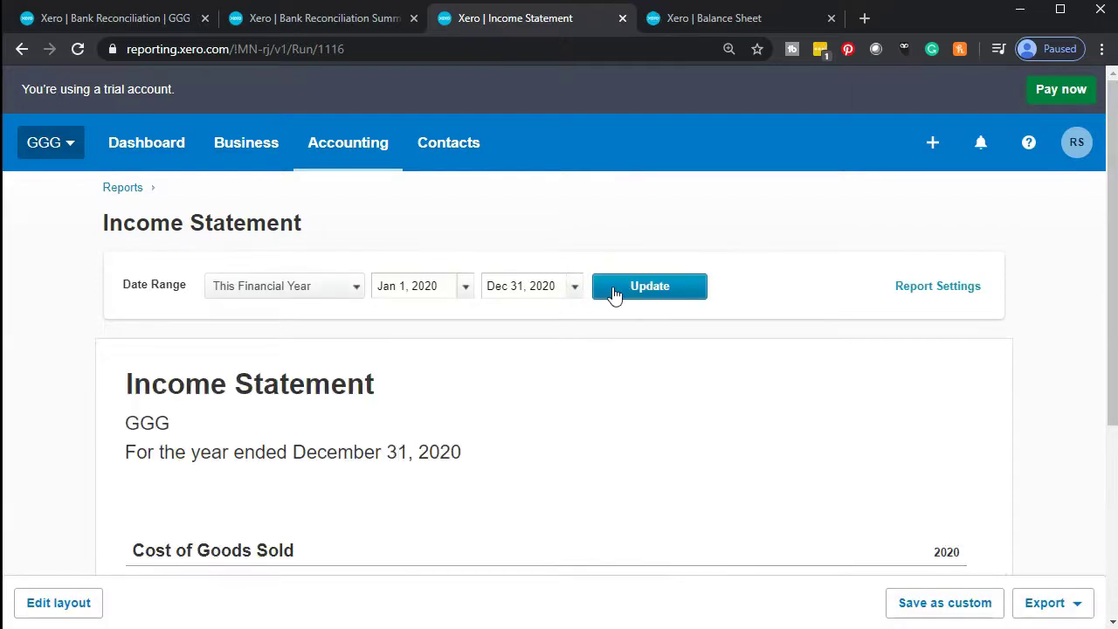
{"action": "scroll", "coordinate": [615, 294], "scroll_direction": "down", "scroll_amount": 4}
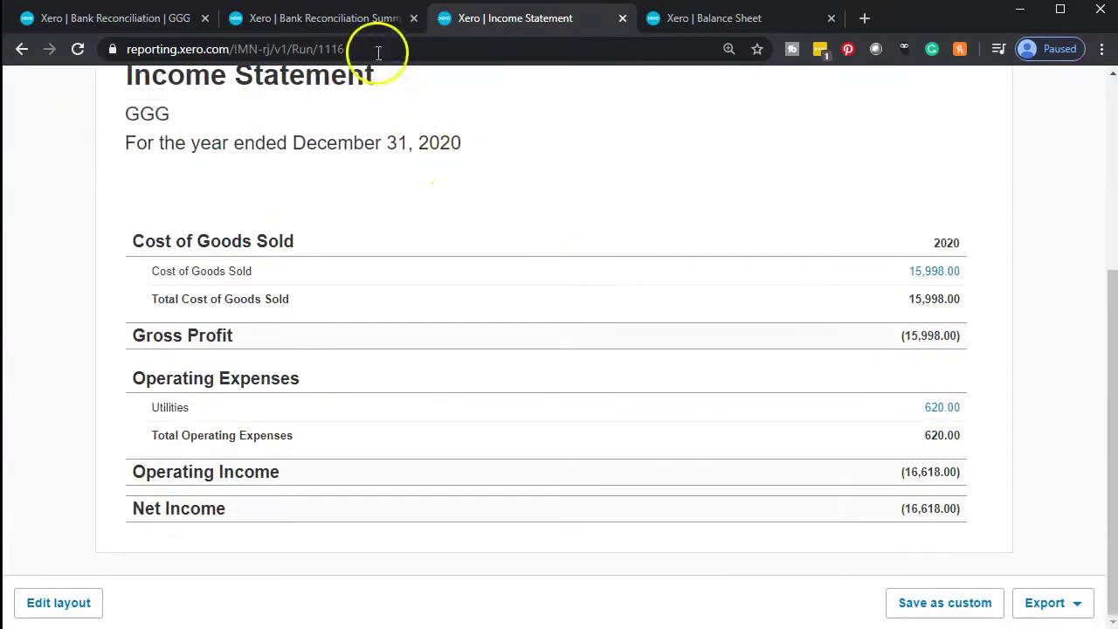
Step: Compare the Checking - Chase balance in the Bank Reconciliation Summary with the Balance Sheet, and update the summary as at Mar 31, 2020
{"action": "left_click", "coordinate": [322, 17]}
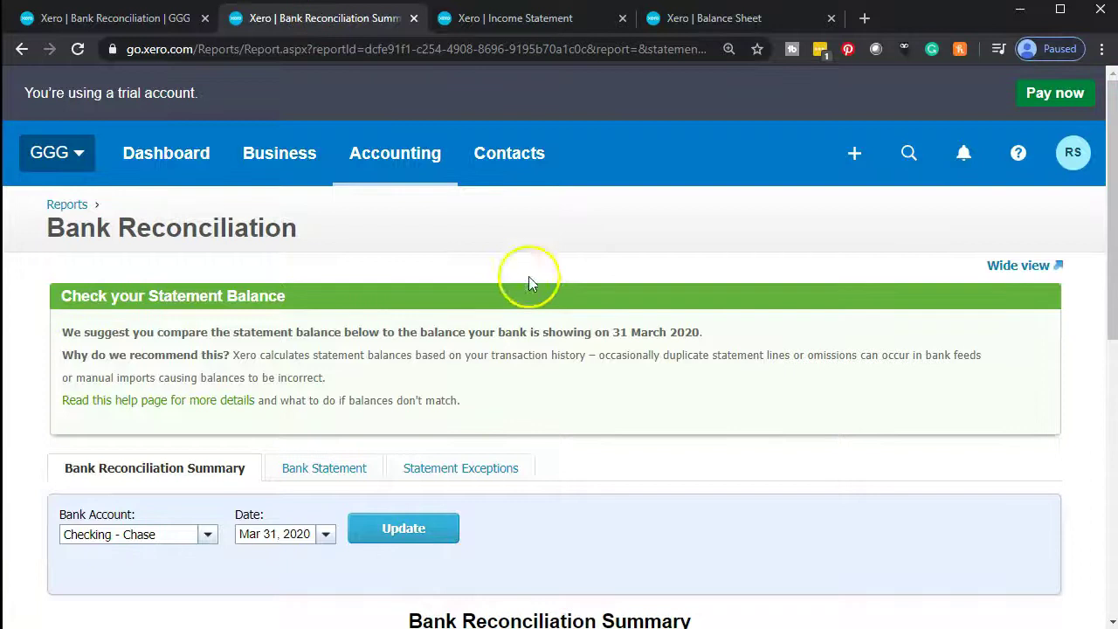
{"action": "scroll", "coordinate": [531, 281], "scroll_direction": "down", "scroll_amount": 5}
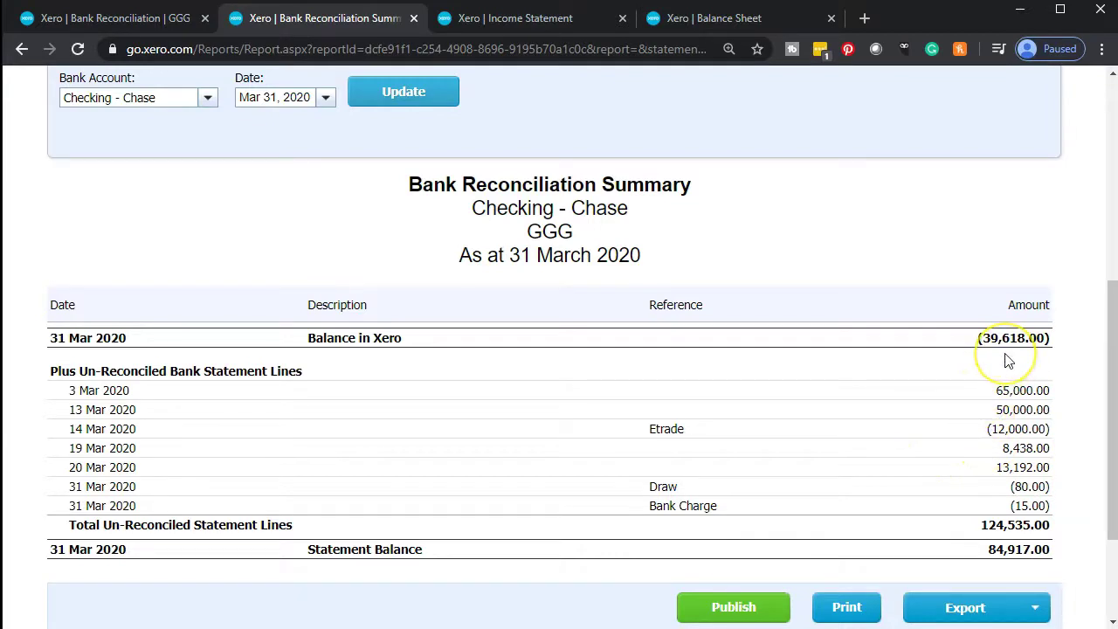
{"action": "left_click", "coordinate": [774, 19]}
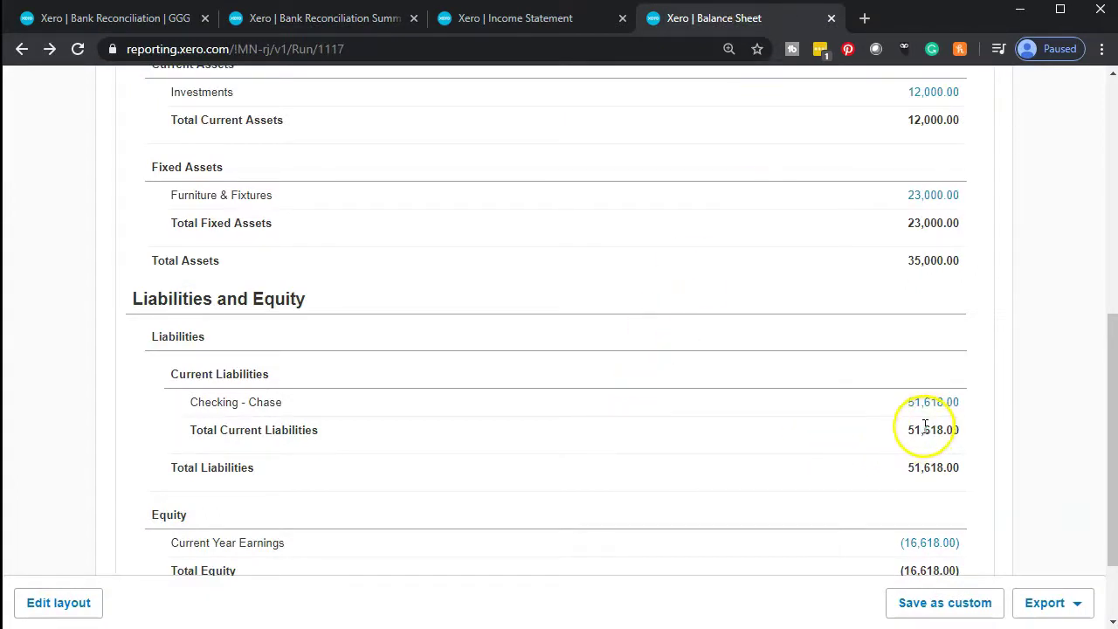
{"action": "left_click", "coordinate": [354, 18]}
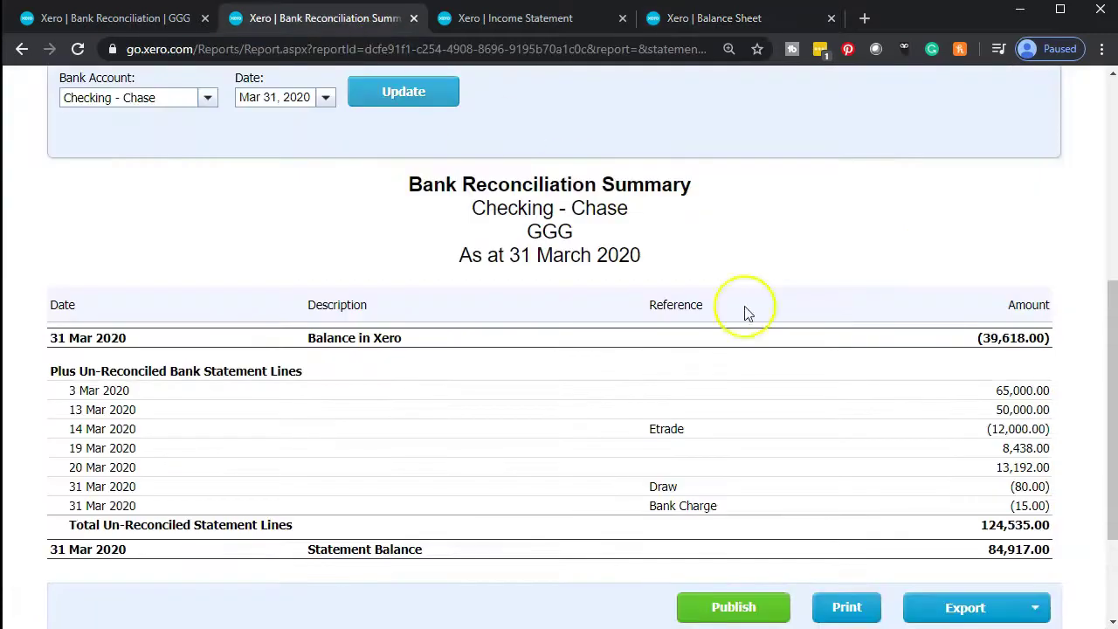
{"action": "scroll", "coordinate": [796, 469], "scroll_direction": "up", "scroll_amount": 5}
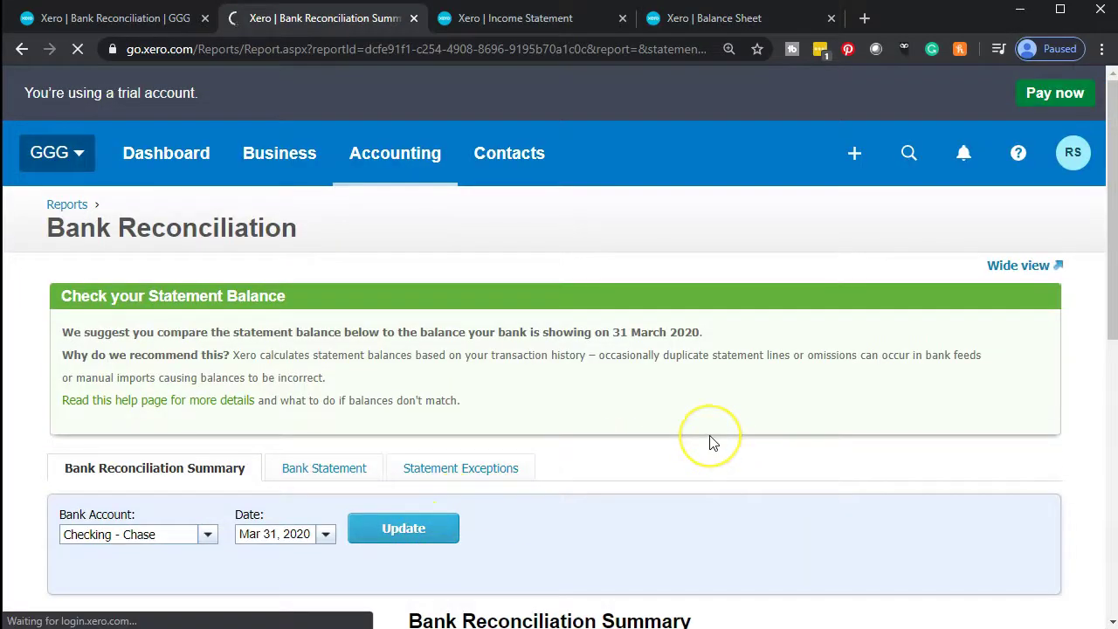
{"action": "scroll", "coordinate": [710, 441], "scroll_direction": "down", "scroll_amount": 4}
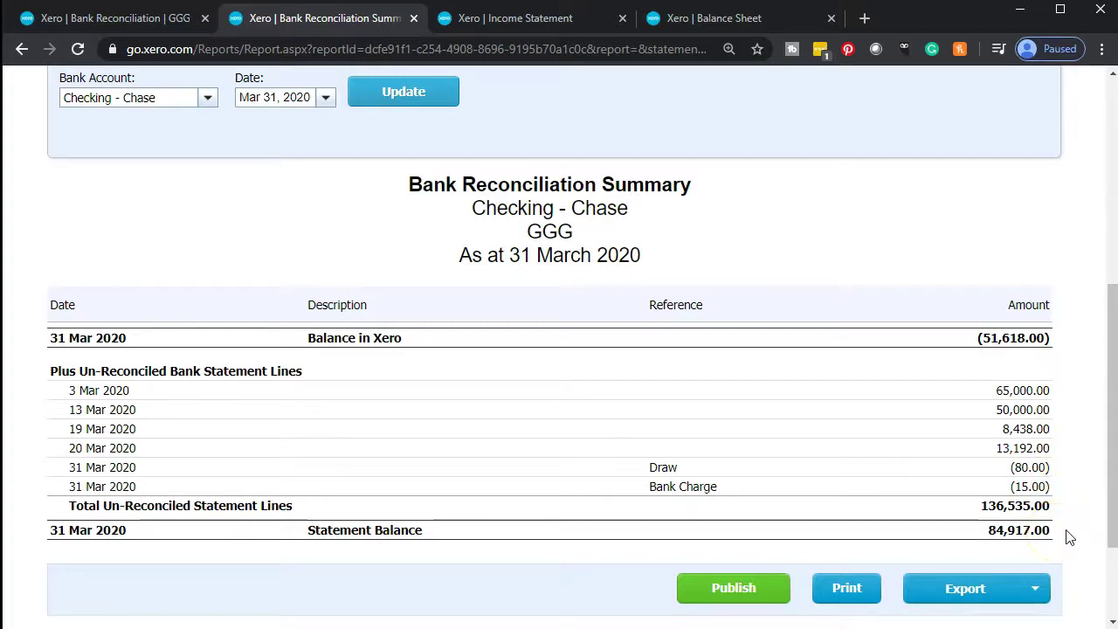
Step: Review the imported bank statement lines of the Checking - Chase account and check the status of the 14 Mar 2020 Etrade line
{"action": "left_click", "coordinate": [131, 23]}
{"action": "scroll", "coordinate": [319, 324], "scroll_direction": "up", "scroll_amount": 8}
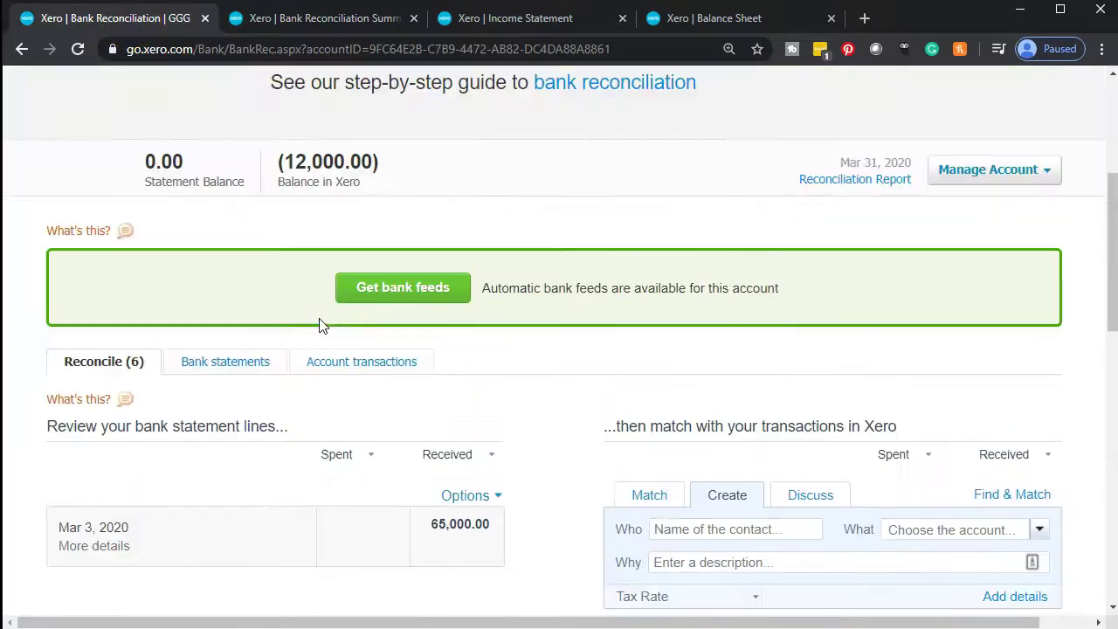
{"action": "scroll", "coordinate": [307, 376], "scroll_direction": "down", "scroll_amount": 1}
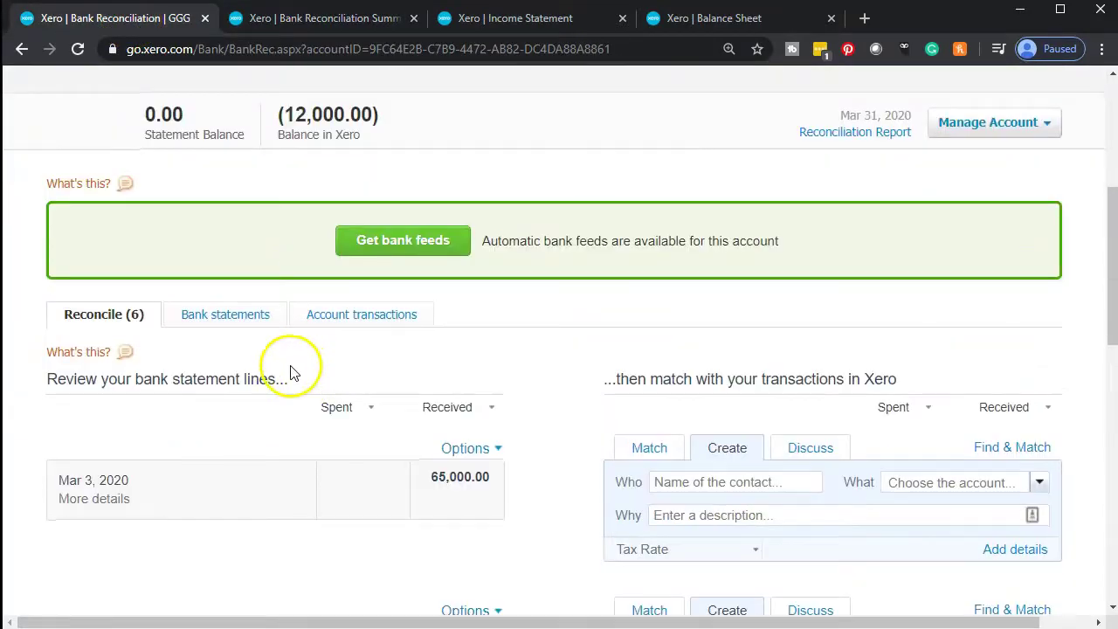
{"action": "left_click", "coordinate": [233, 325]}
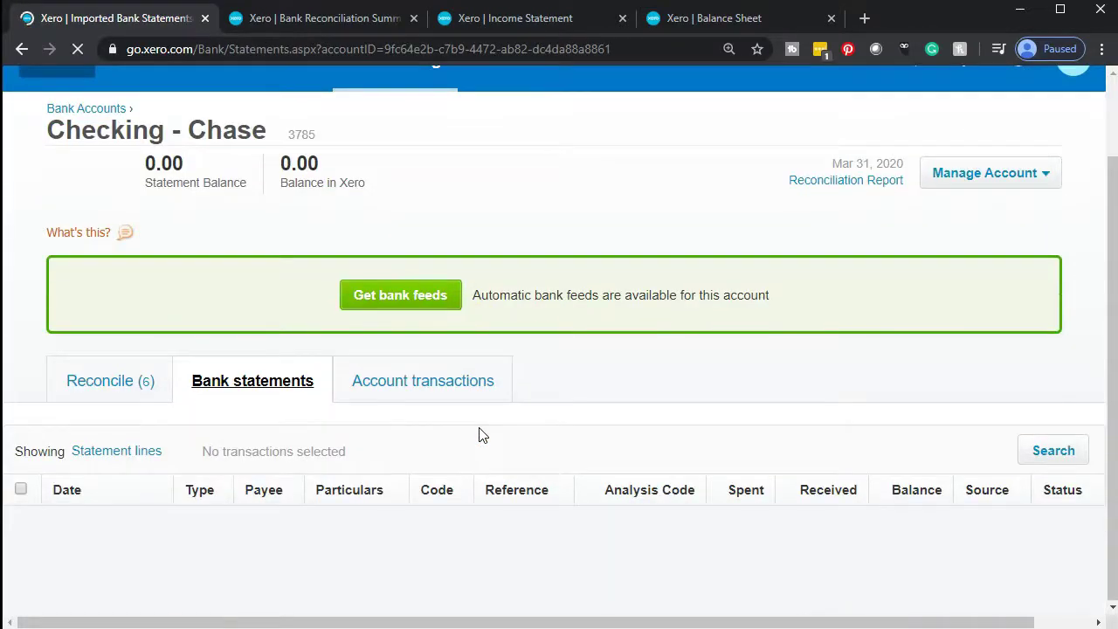
{"action": "scroll", "coordinate": [480, 405], "scroll_direction": "down", "scroll_amount": 5}
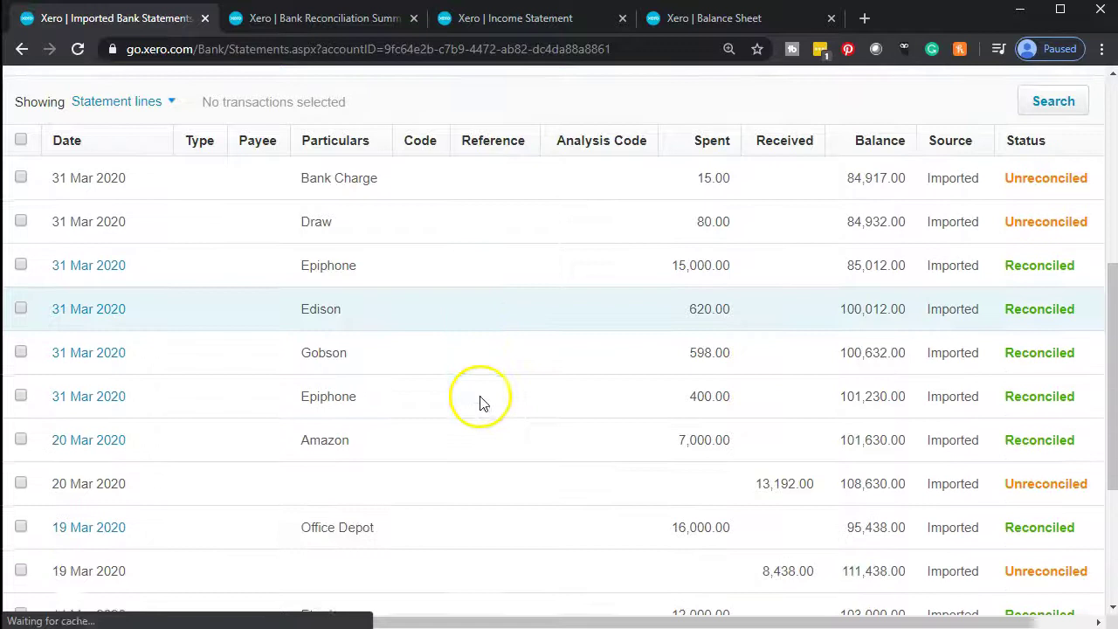
{"action": "scroll", "coordinate": [480, 405], "scroll_direction": "down", "scroll_amount": 1}
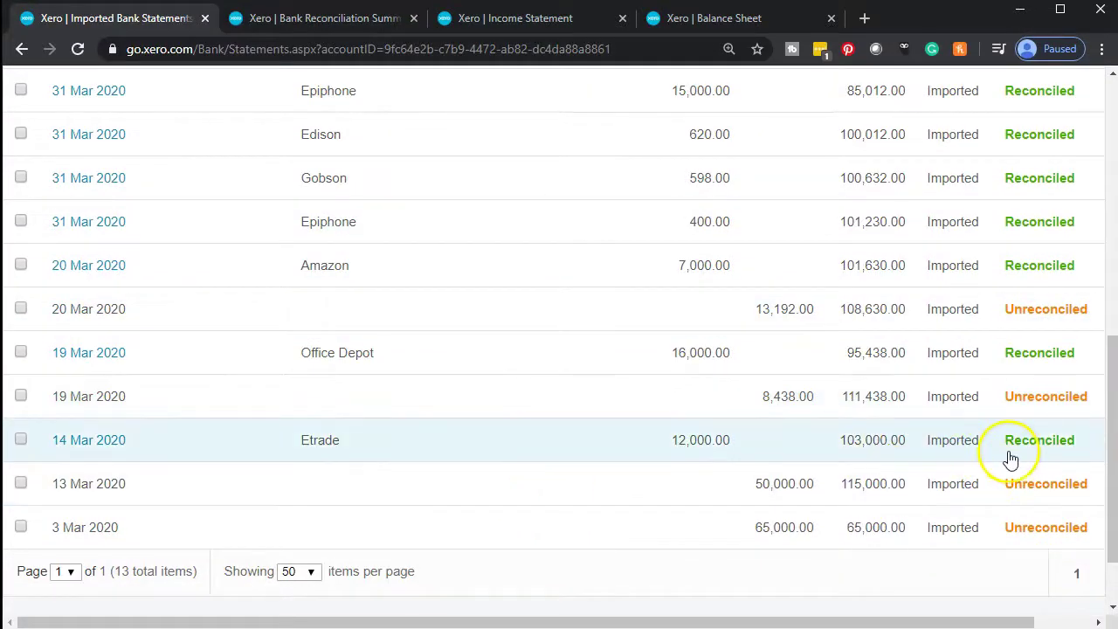
Step: Review the account transactions of Checking - Chase and check the status of the Mar 14, 2020 Etrade payment
{"action": "scroll", "coordinate": [308, 499], "scroll_direction": "up", "scroll_amount": 4}
{"action": "left_click", "coordinate": [417, 210]}
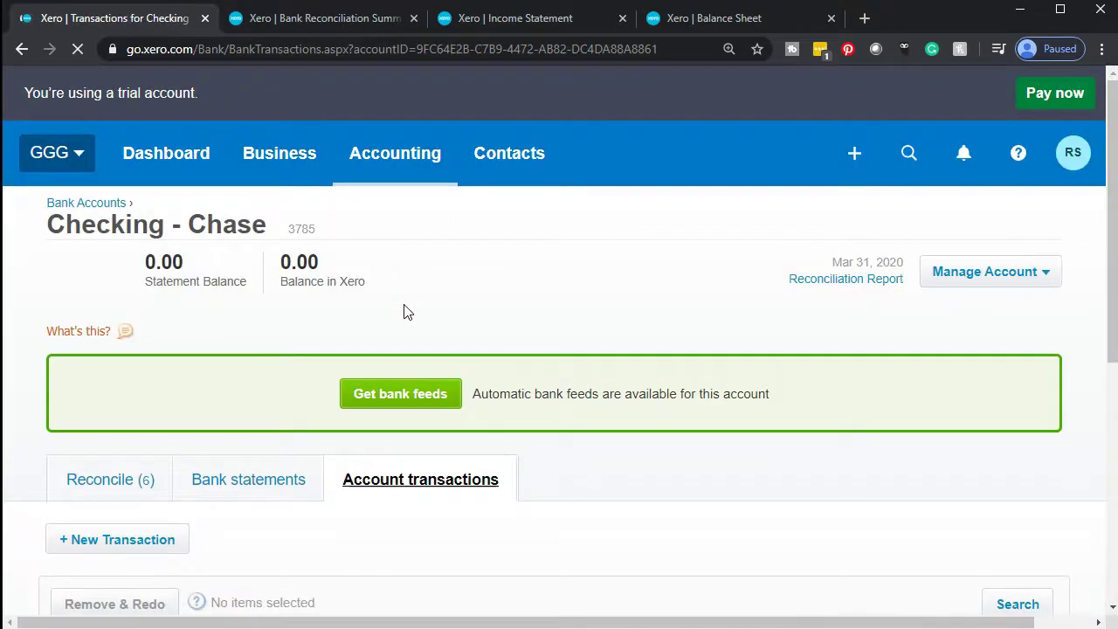
{"action": "scroll", "coordinate": [405, 311], "scroll_direction": "down", "scroll_amount": 5}
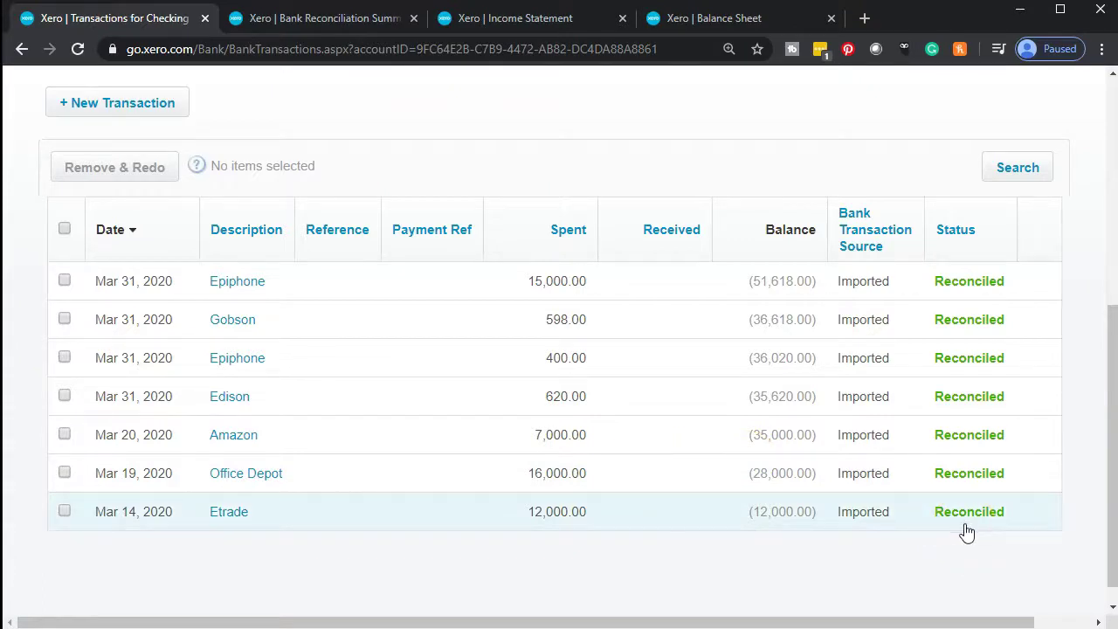
{"action": "left_click", "coordinate": [459, 489]}
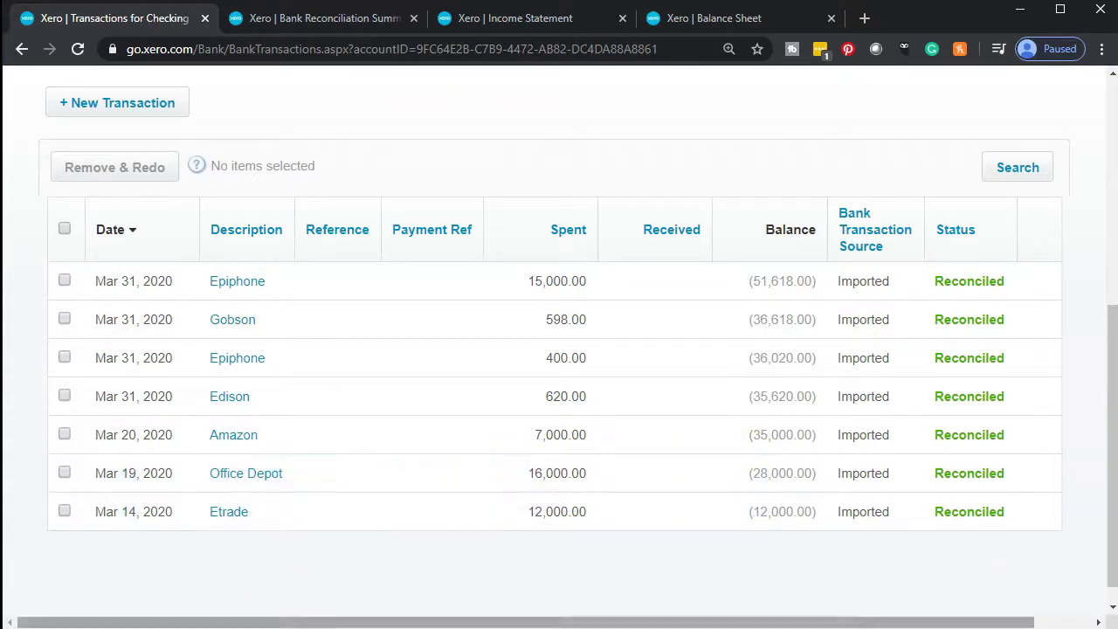